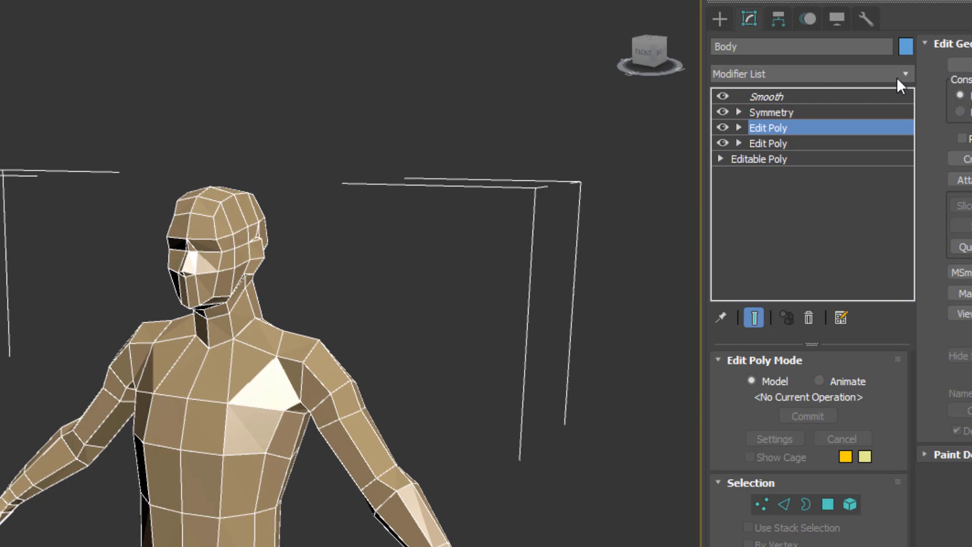
- Add another Edit Poly modifier to the Body's stack, directly below Symmetry
left_click(905, 74)
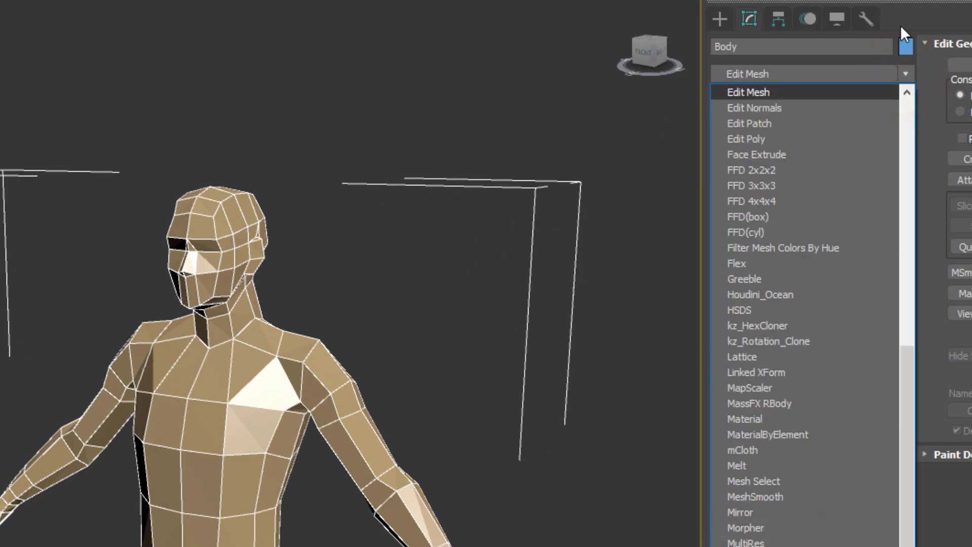
key("Down")
key("Down")
key("Down")
key("Return")
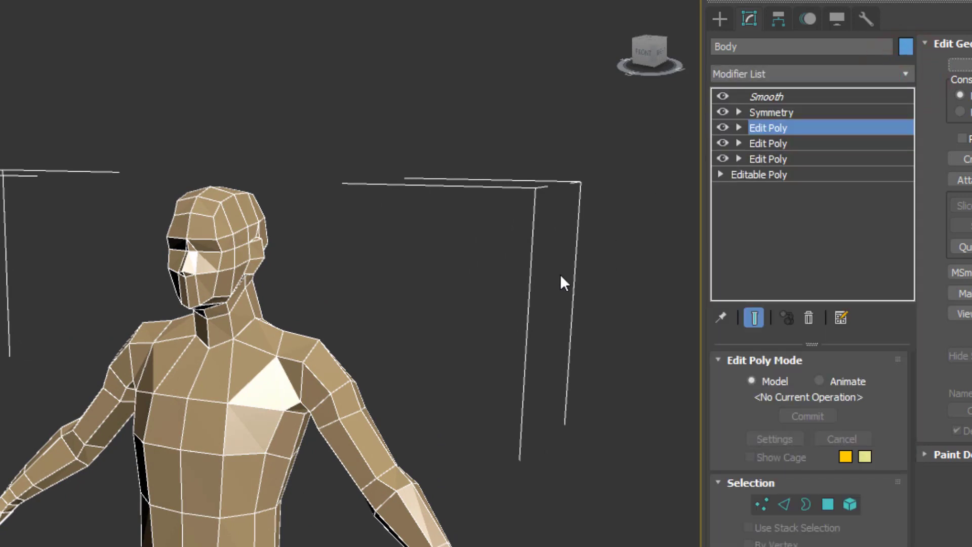
middle_click_drag(561, 275, 491, 341, "alt")
key("ctrl+z")
key("ctrl+z")
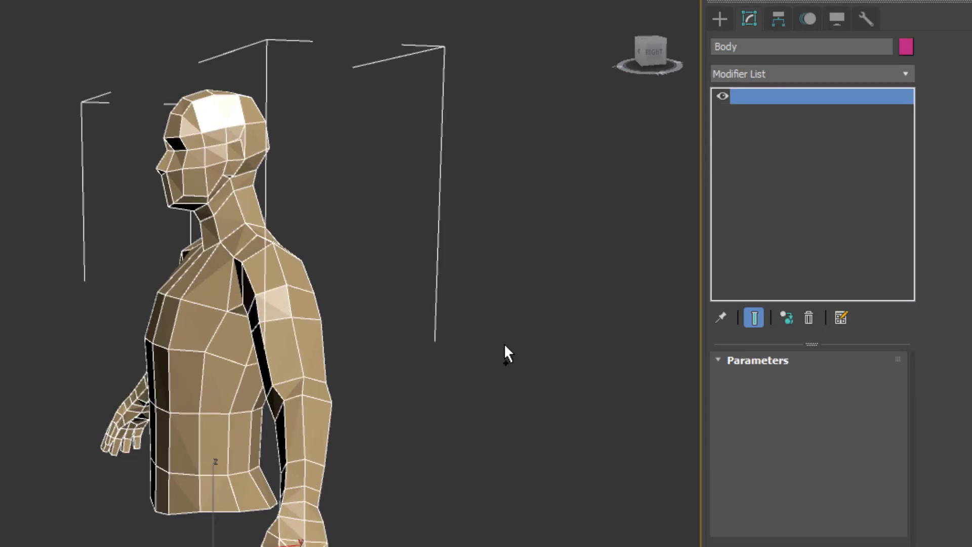
key("shift+z")
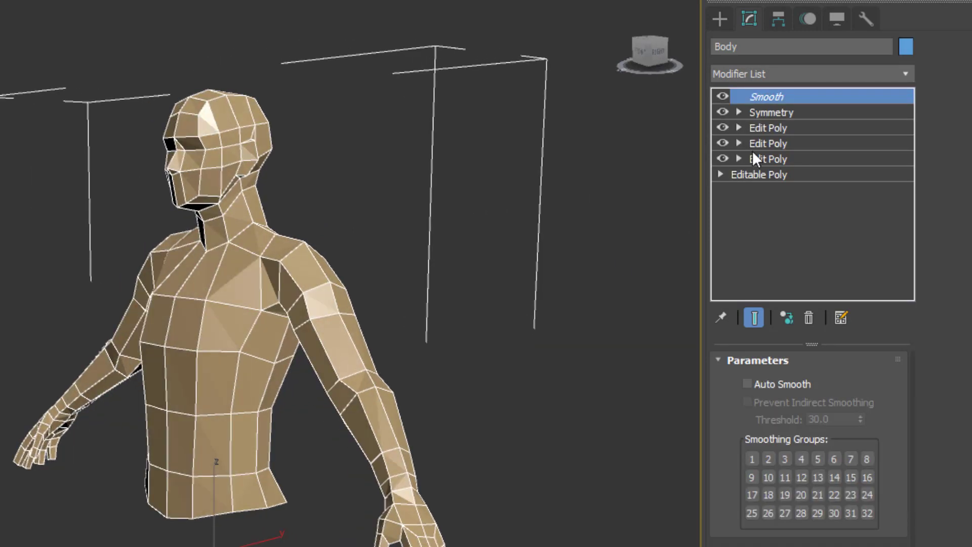
- Select all polygons of the Body in the uppermost Edit Poly, set their material ID to 1, and clear the selection
left_click(737, 128)
left_click(791, 189)
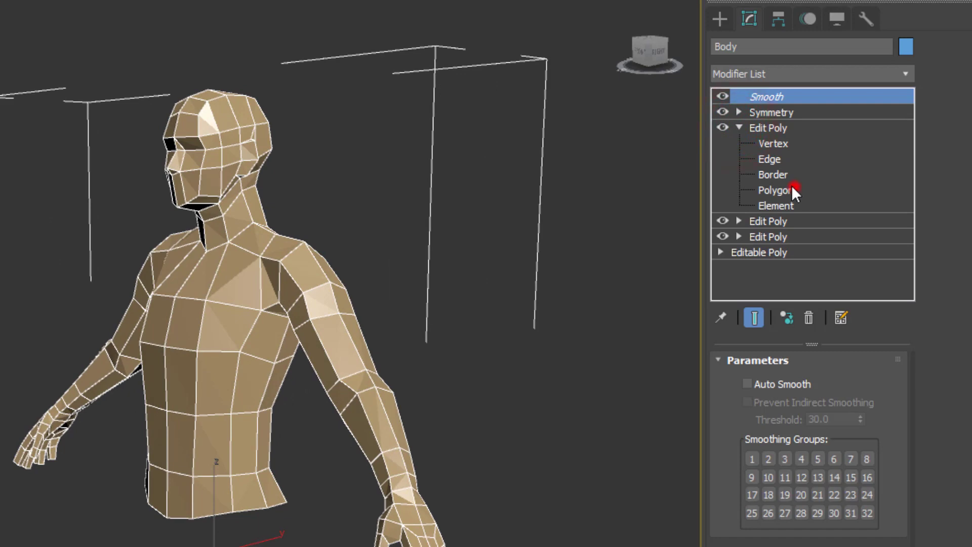
scroll(533, 293, "up", 2)
key("ctrl+a")
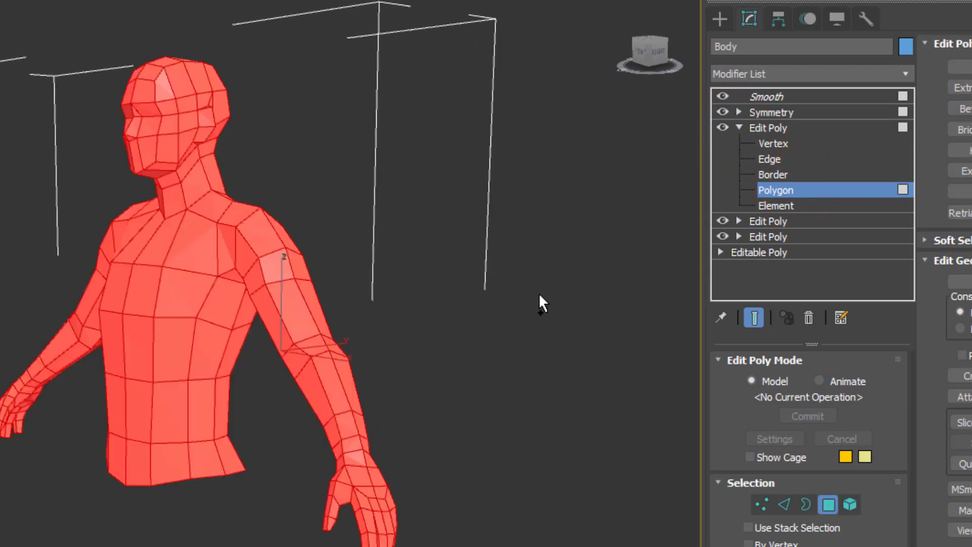
middle_click_drag(460, 299, 505, 287, "alt")
scroll(506, 287, "up", 2)
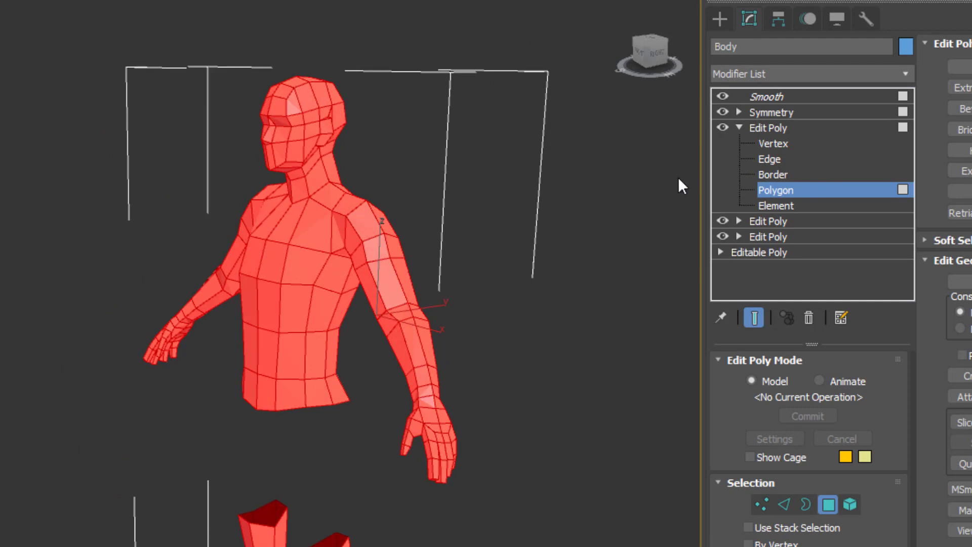
middle_click_drag(678, 178, 429, 309, "alt")
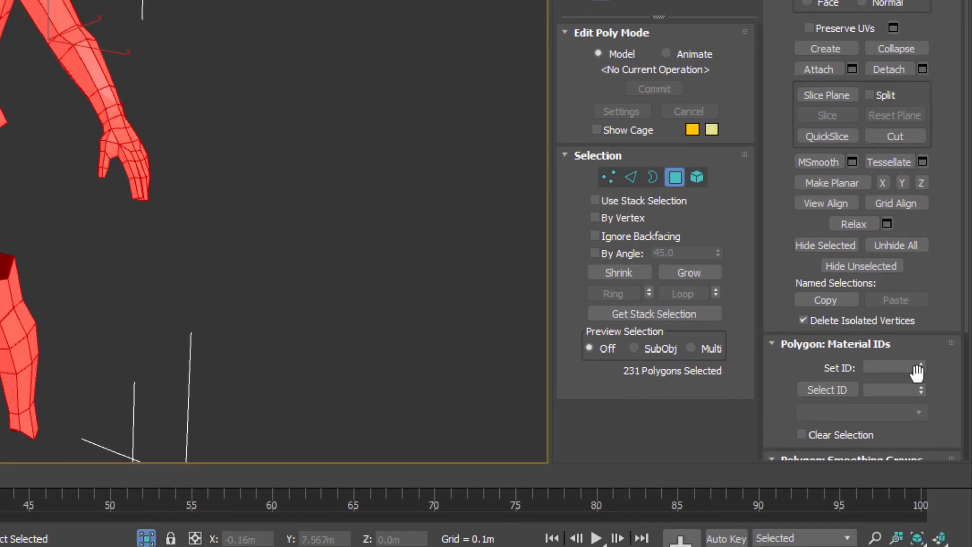
left_click(920, 365)
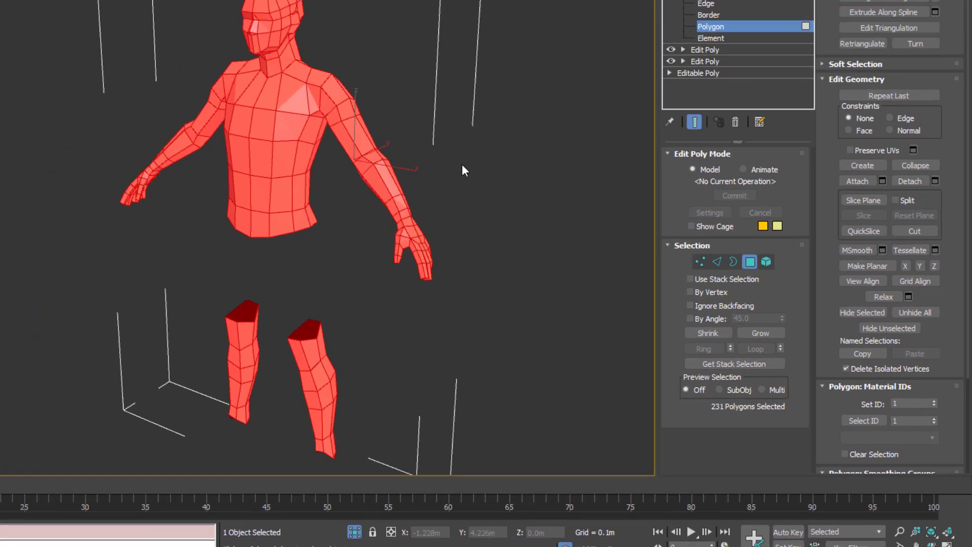
middle_click_drag(462, 167, 568, 227, "alt")
left_click(614, 238)
- Select the polygons covering the top, side and back of the head around the ear
scroll(579, 211, "up", 3)
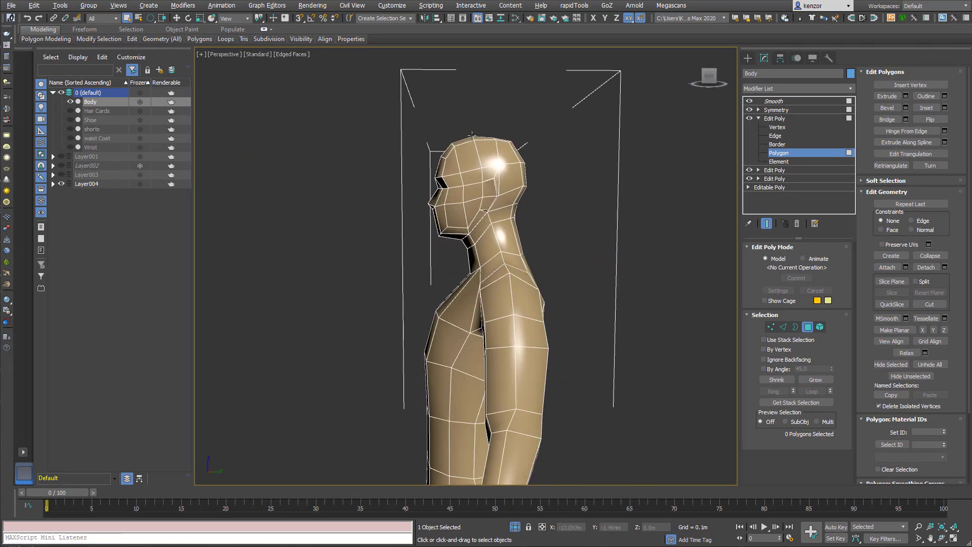
left_click_drag(485, 131, 454, 127)
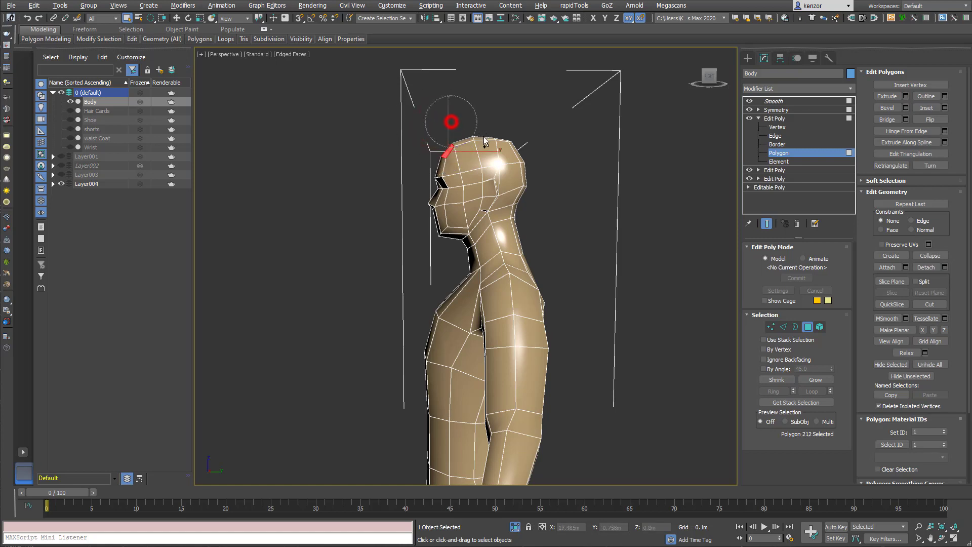
left_click_drag(484, 135, 496, 118)
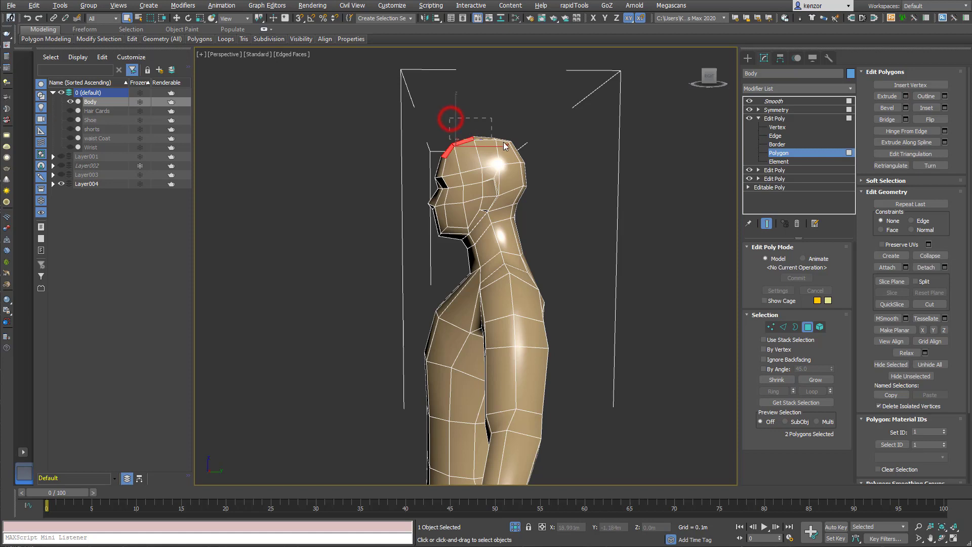
left_click_drag(514, 155, 524, 156)
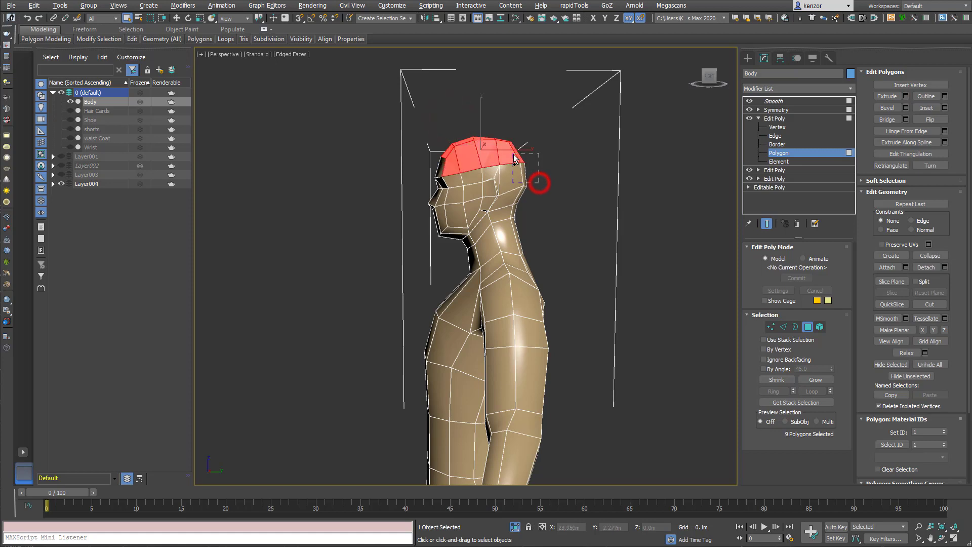
middle_click_drag(551, 147, 538, 192, "alt")
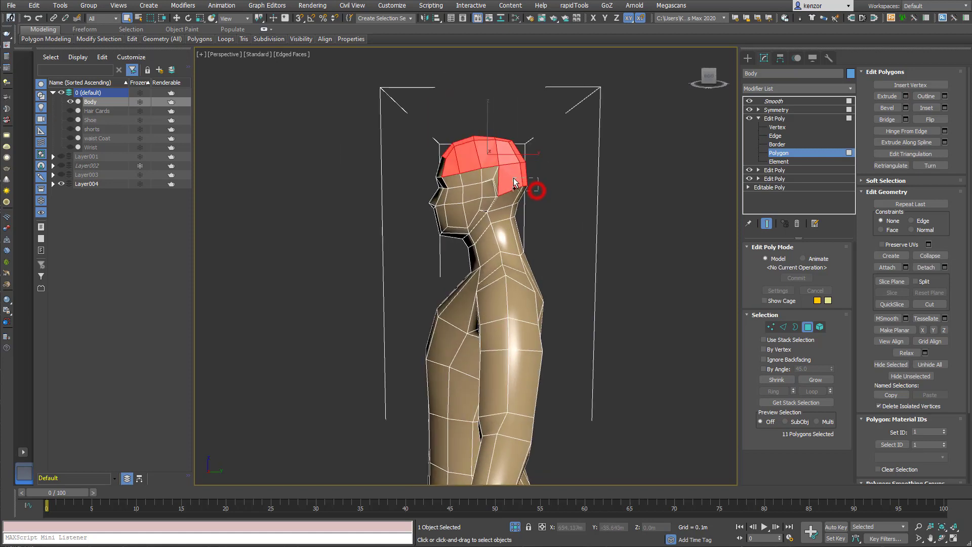
left_click_drag(513, 178, 512, 177, "ctrl")
middle_click_drag(467, 168, 481, 153, "alt")
left_click_drag(494, 162, 512, 171, "ctrl")
mouse_move(518, 161)
middle_mouse_down("alt")
mouse_move(559, 160)
mouse_move(534, 163)
middle_mouse_up("alt")
left_click(485, 189, "ctrl")
mouse_move(432, 213)
middle_mouse_down("alt")
mouse_move(400, 219)
mouse_move(535, 205)
mouse_move(509, 197)
mouse_move(508, 186)
mouse_move(433, 195)
middle_mouse_up("alt")
middle_click_drag(585, 155, 491, 163, "alt")
scroll(513, 172, "up", 5)
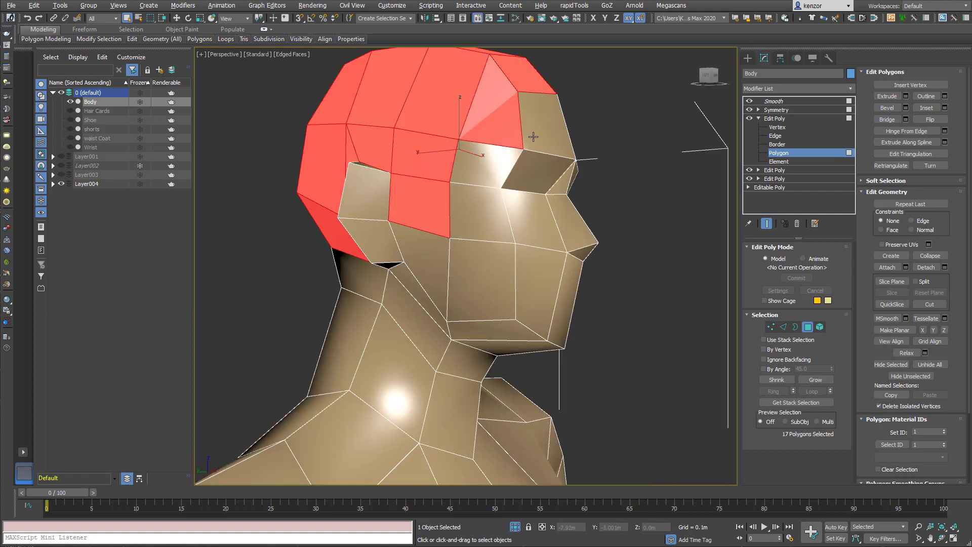
- Remove the forehead and front scalp polygons from the head selection, keeping only the hair region
middle_click_drag(533, 136, 407, 111, "alt")
left_click_drag(403, 110, 439, 142, "alt")
middle_click_drag(406, 158, 559, 126, "alt")
scroll(503, 154, "down", 3)
left_click(507, 144, "alt")
left_click(506, 102, "alt")
left_click(566, 121, "ctrl")
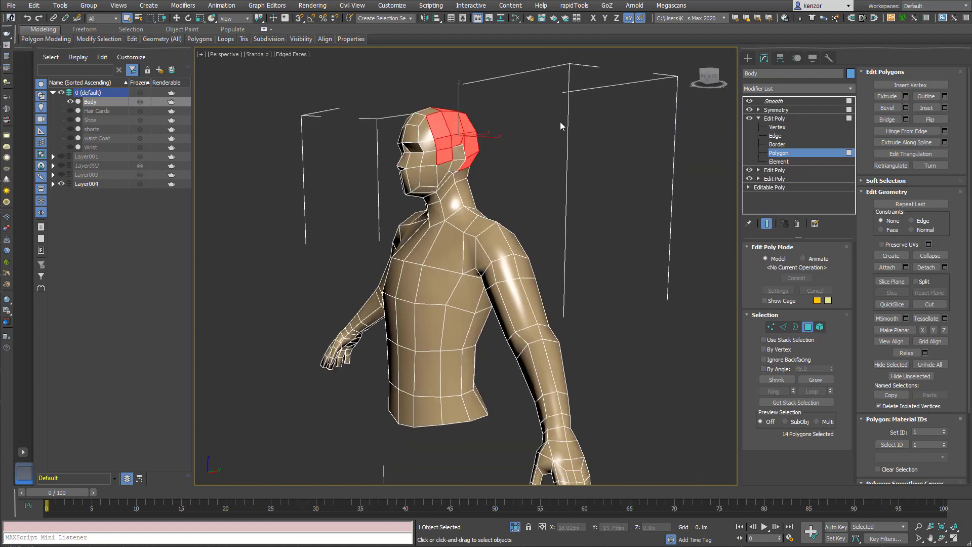
- Raise the material ID of the selected hair-region polygons by one, clear the selection, and leave polygon editing
left_click(944, 430)
left_click(593, 214)
middle_click_drag(526, 196, 539, 152, "alt")
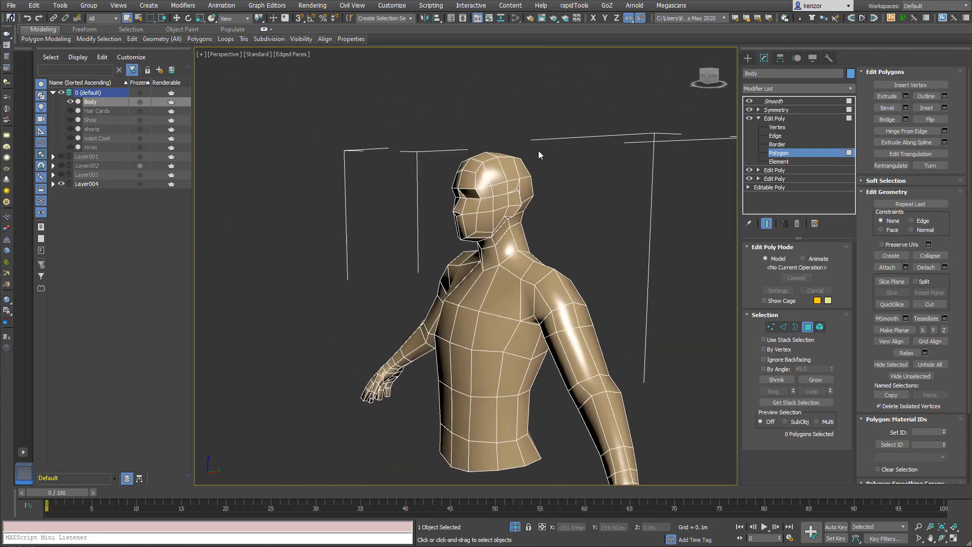
left_click(849, 153)
middle_click_drag(633, 182, 311, 371, "alt")
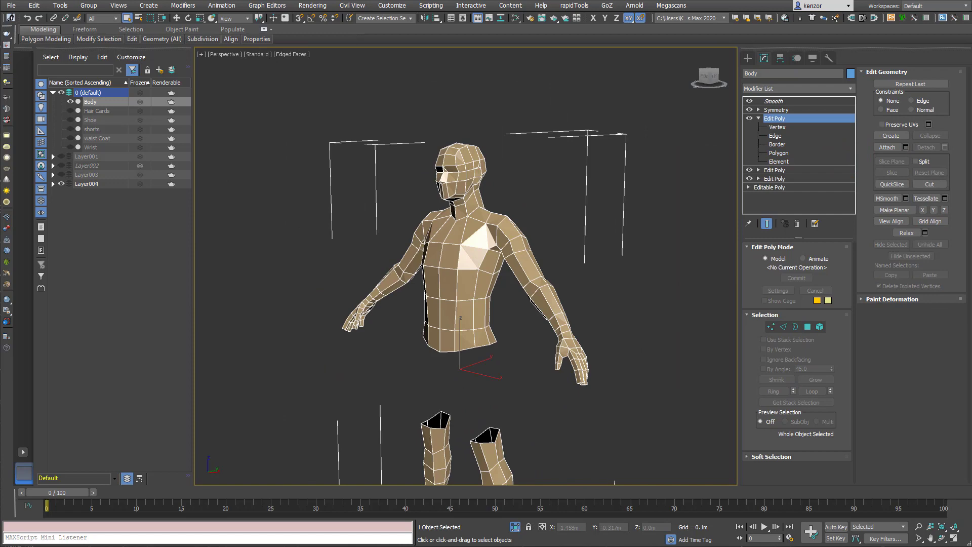
- Open the Slate Material Editor and load the skin material's parameters from its node
key("m")
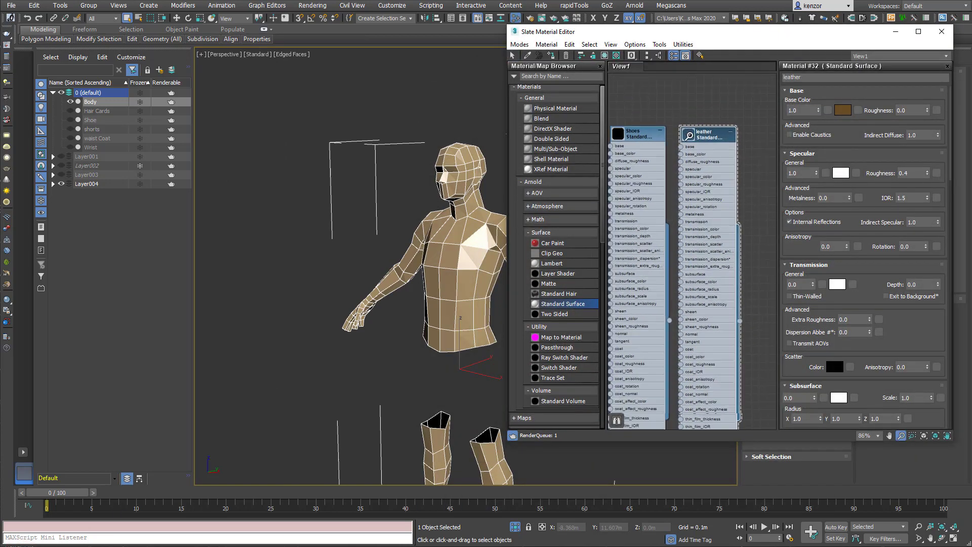
scroll(681, 157, "down", 10)
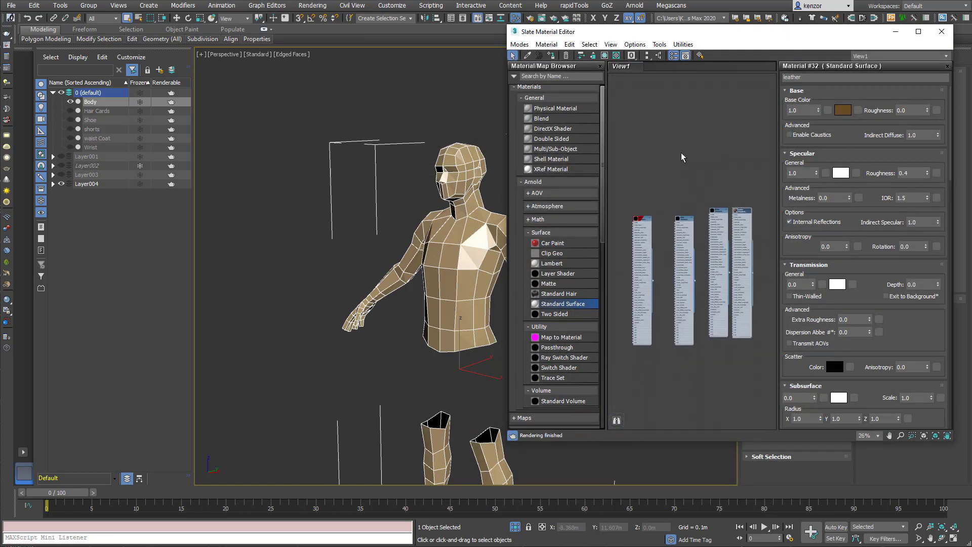
scroll(681, 157, "up", 6)
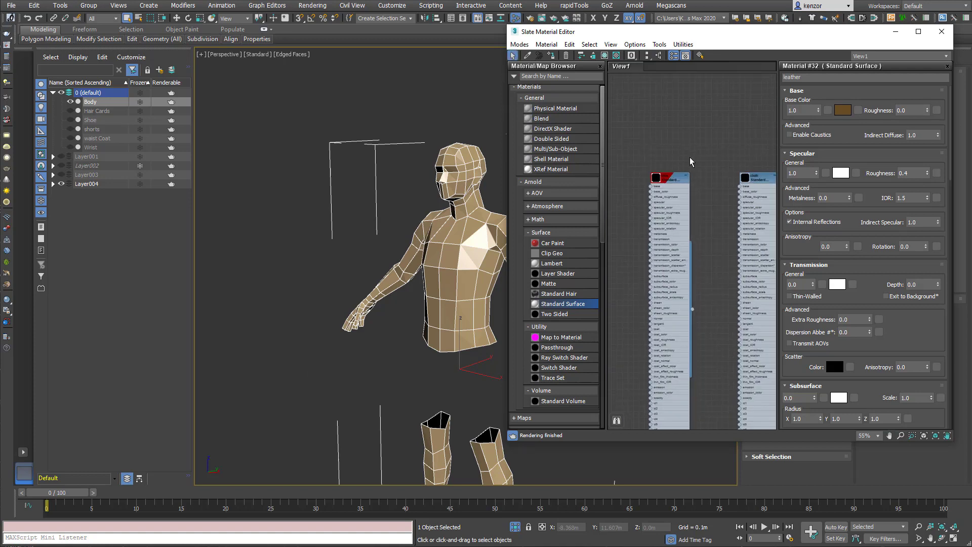
double_click(675, 177)
left_click_drag(675, 177, 681, 156)
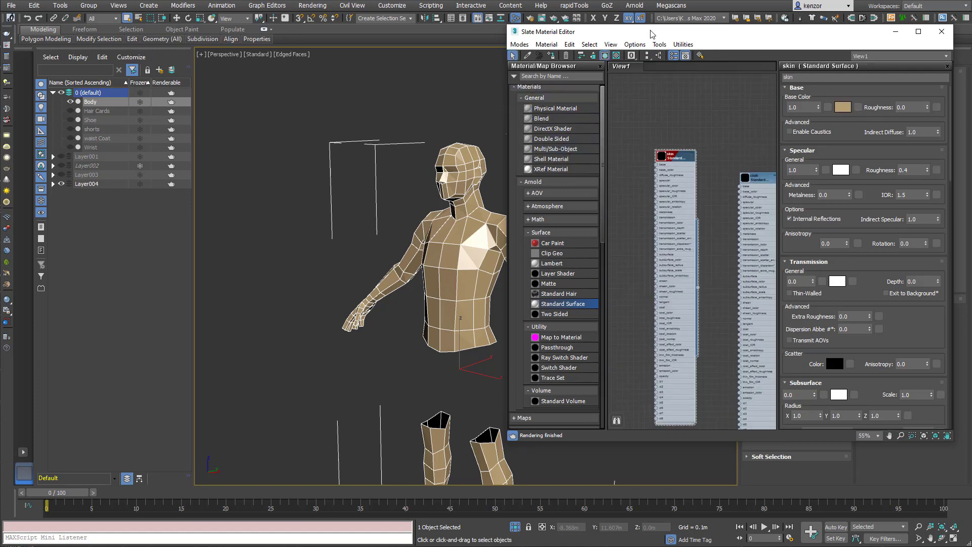
left_click_drag(652, 35, 413, 44)
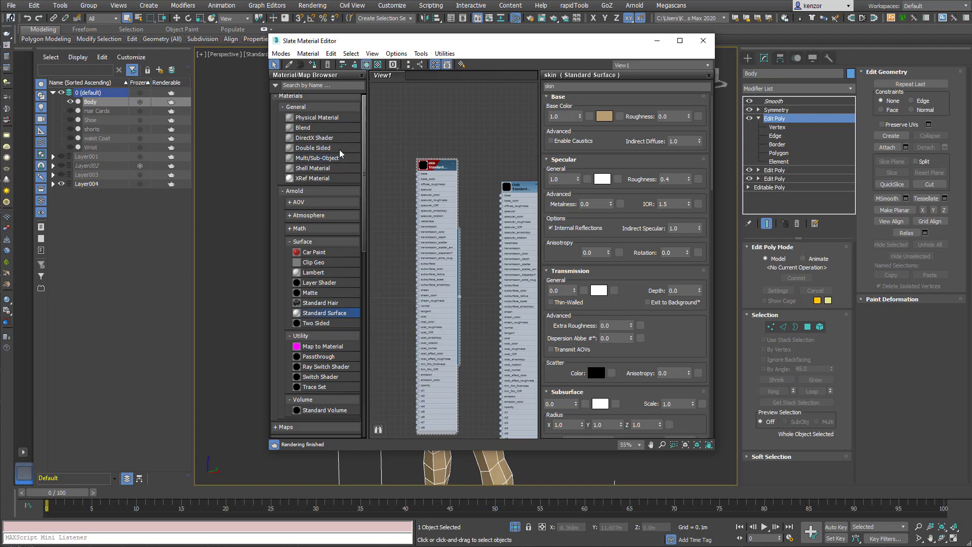
- Add a Multi/Sub-Object material to the node view and arrange it beside the skin node
left_click_drag(321, 158, 375, 148)
left_click_drag(475, 111, 474, 111)
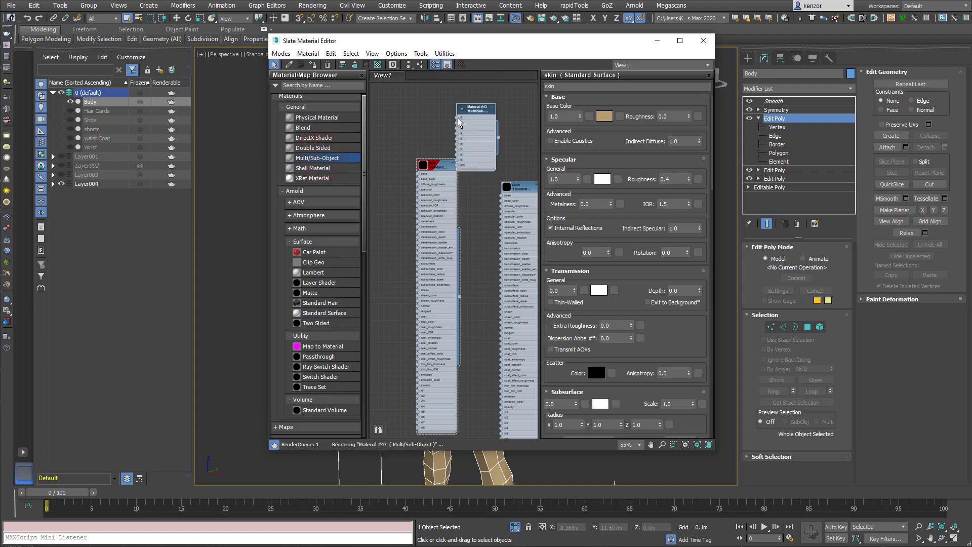
left_click_drag(420, 118, 402, 112)
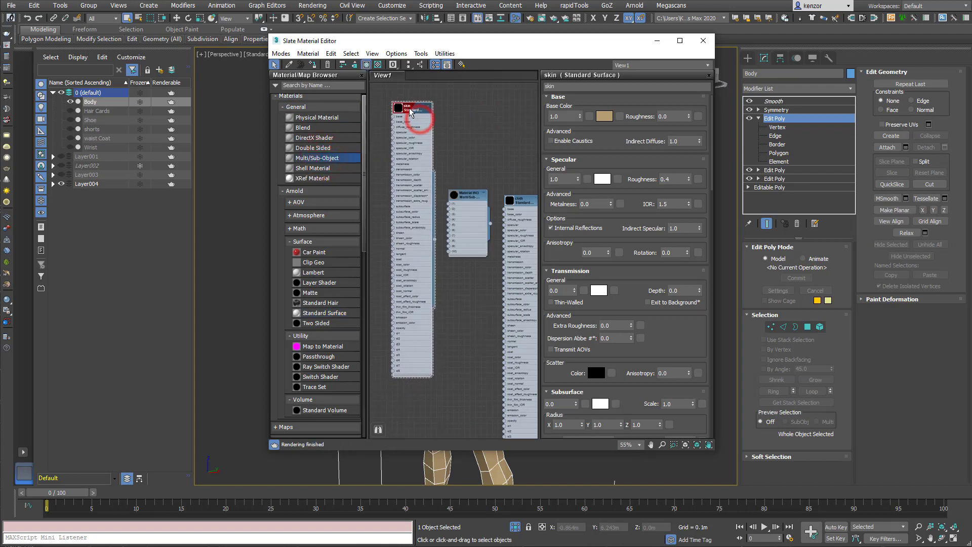
scroll(462, 147, "up", 3)
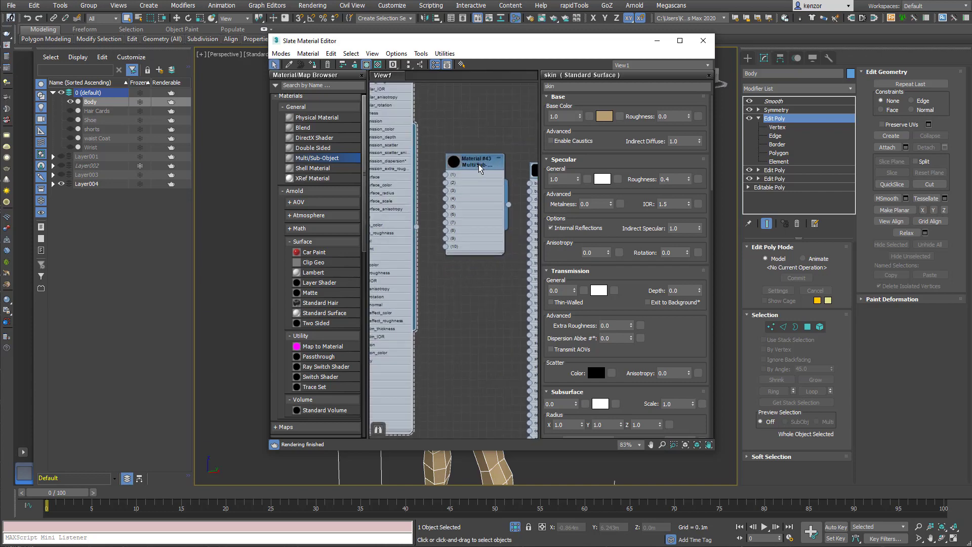
left_click_drag(480, 168, 476, 187)
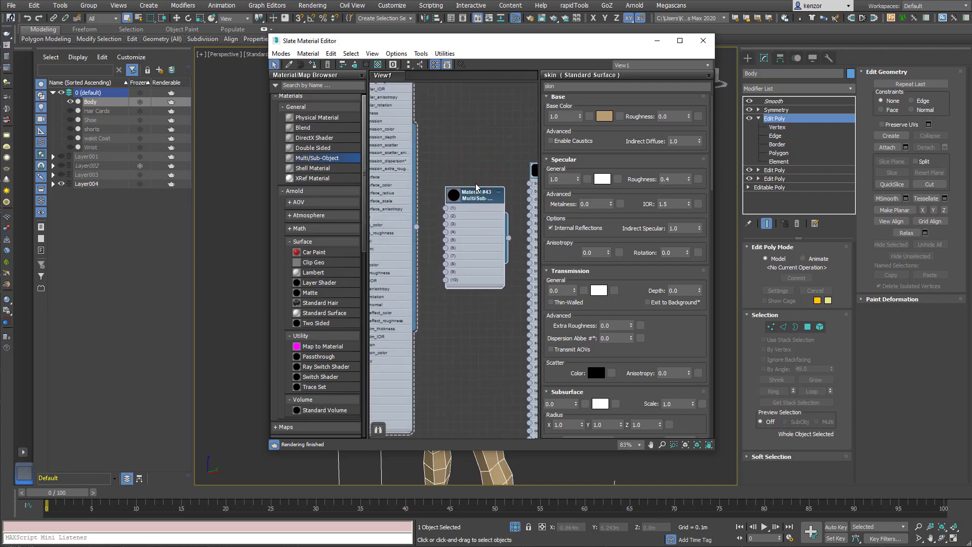
- Show the Multi/Sub-Object material's parameters and assign the material to the Body in the viewport
left_click_drag(505, 47, 693, 49)
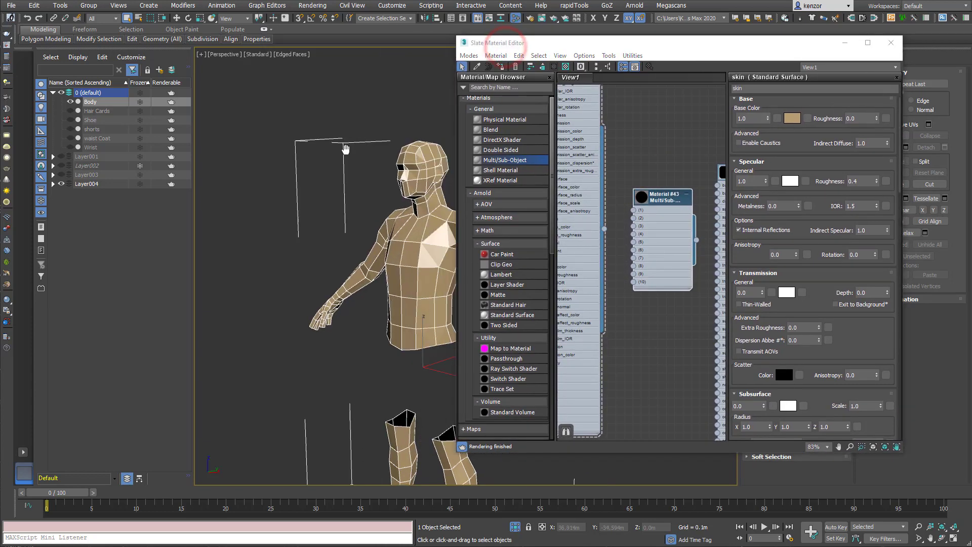
left_click_drag(667, 200, 666, 200)
double_click(667, 201)
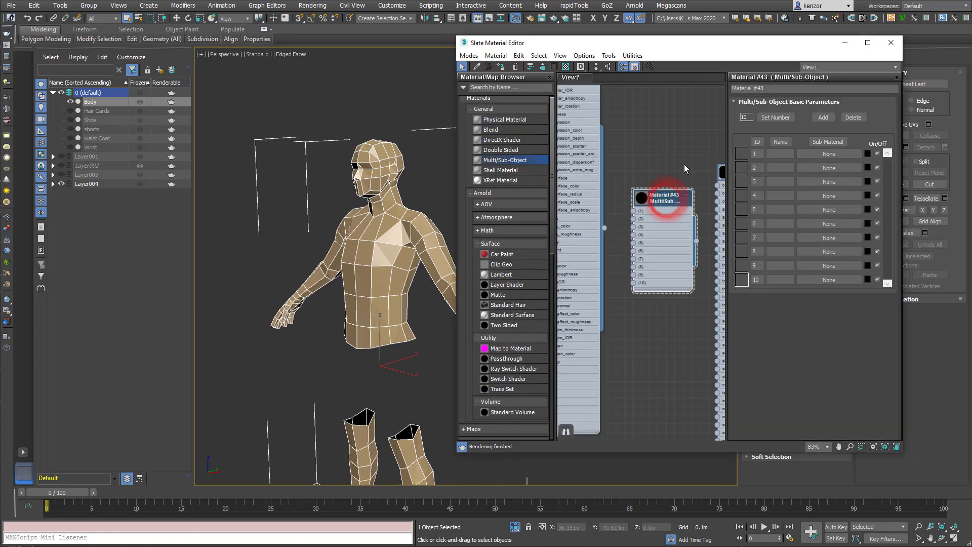
left_click(671, 195)
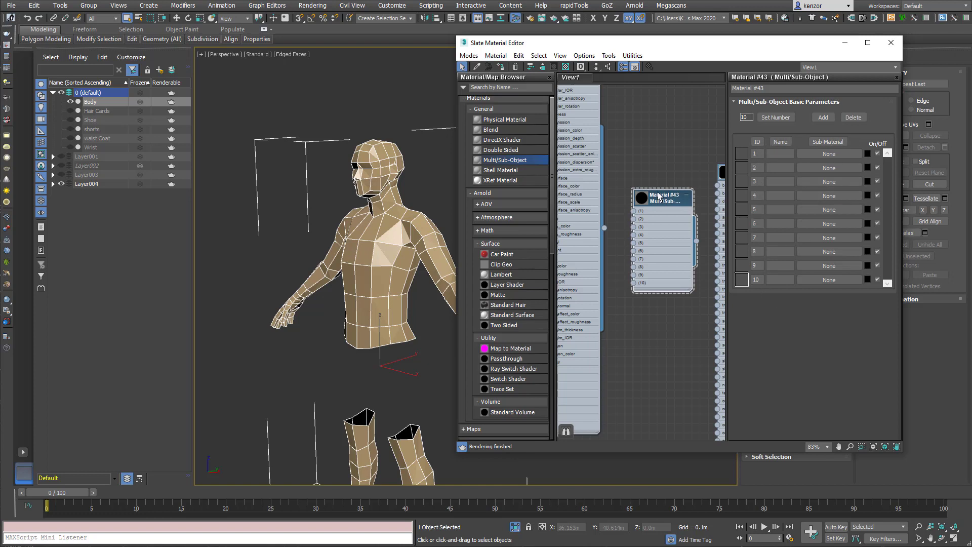
left_click_drag(661, 198, 671, 180)
left_click_drag(688, 272, 424, 247)
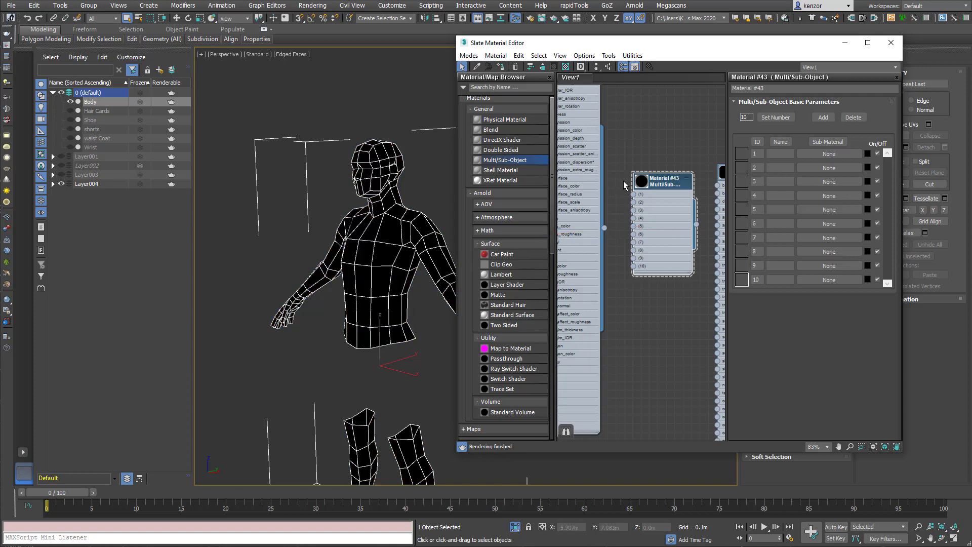
- Connect the skin material's output to slot 1 of the Multi/Sub-Object material
left_click_drag(658, 178, 658, 210)
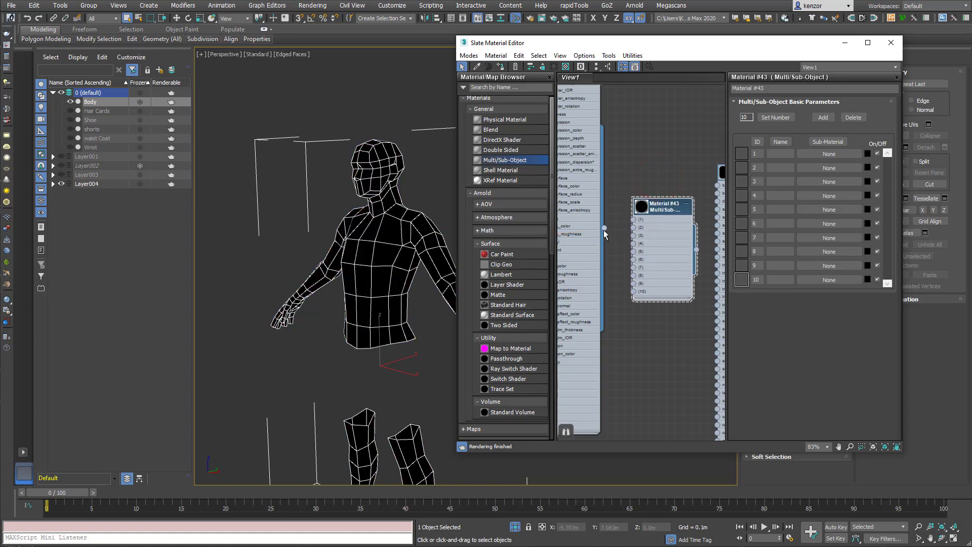
left_click_drag(603, 229, 632, 223)
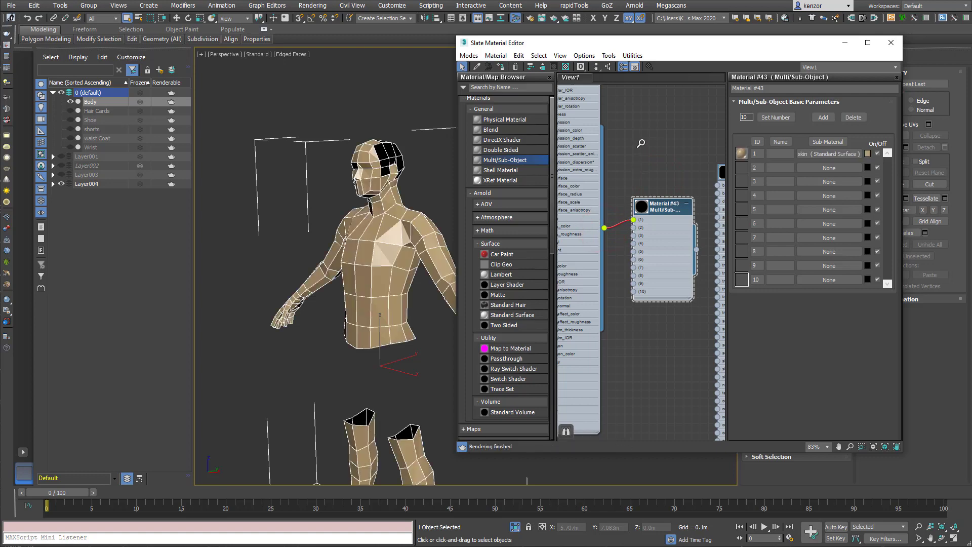
scroll(640, 142, "down", 1)
middle_click_drag(640, 142, 703, 238)
middle_click_drag(652, 170, 658, 62, "ctrl+alt")
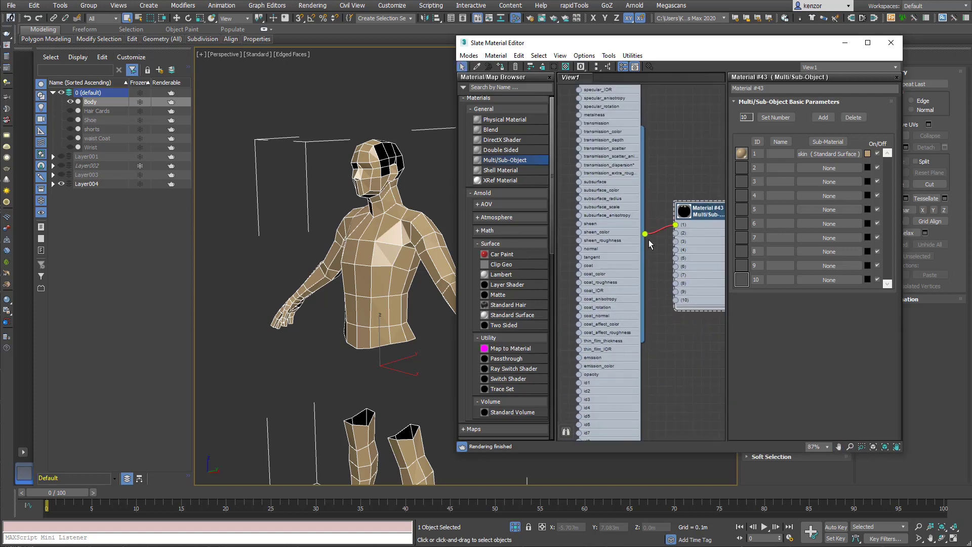
mouse_move(663, 236)
left_mouse_down()
mouse_move(660, 257)
mouse_move(648, 234)
mouse_move(665, 240)
mouse_move(672, 230)
left_mouse_up()
middle_click_drag(678, 181, 662, 182)
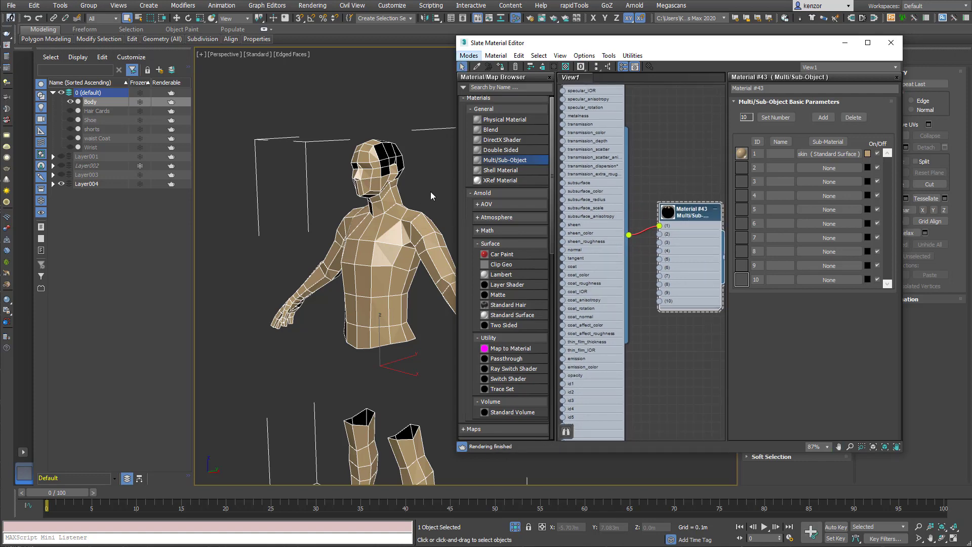
- Duplicate the skin material node and place the copy beside the original in the node view
middle_click_drag(430, 191, 451, 280, "alt")
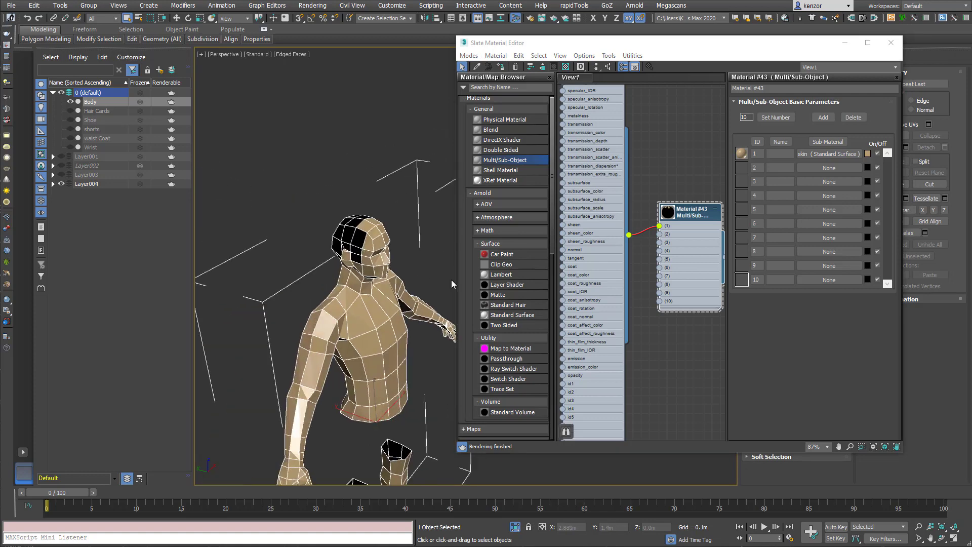
scroll(397, 256, "up", 8)
key("z")
middle_click_drag(408, 226, 433, 236)
scroll(349, 265, "up", 5)
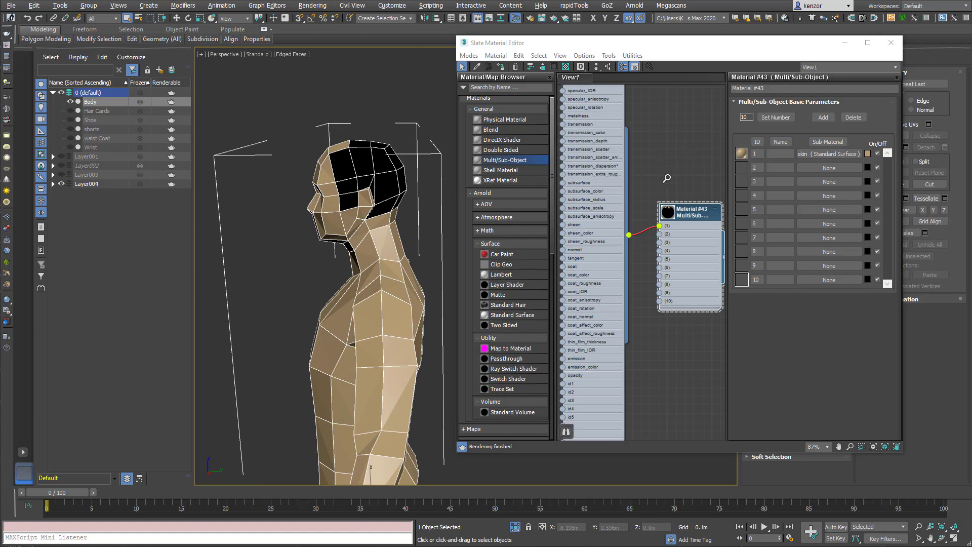
scroll(674, 203, "down", 5)
scroll(673, 223, "down", 2)
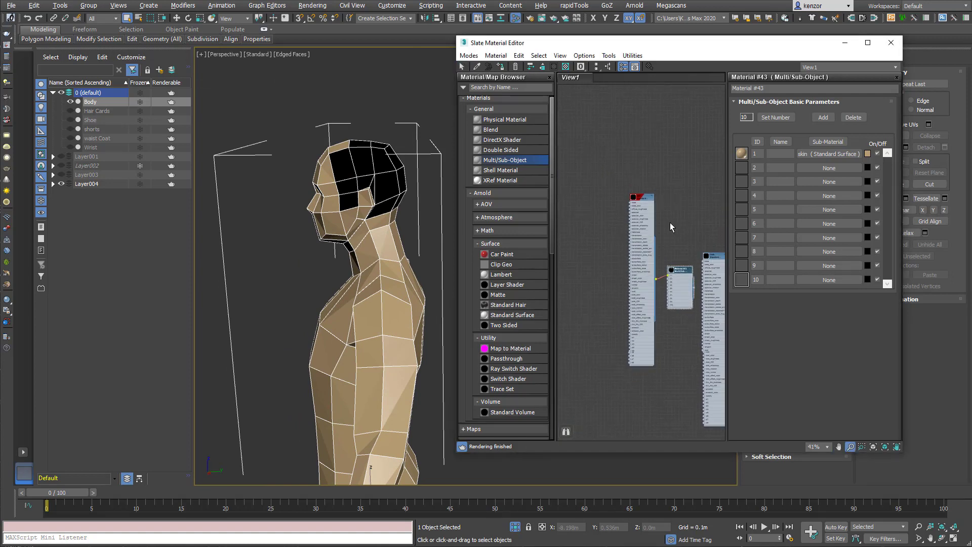
left_click(650, 179)
left_click(612, 165)
left_click_drag(594, 163, 568, 163)
middle_click_drag(590, 147, 633, 169)
scroll(633, 172, "up", 4)
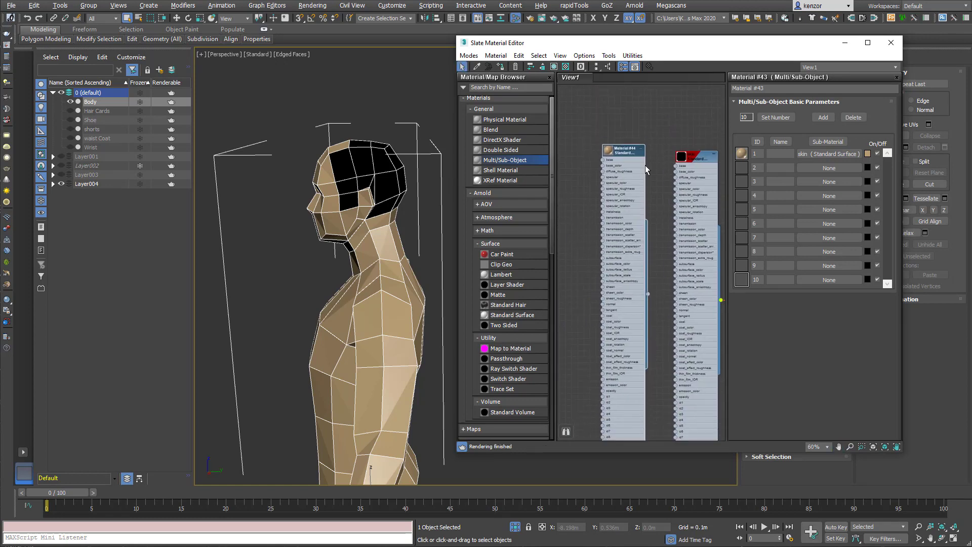
- Show the duplicated material's parameters and rearrange the nodes so the copy sits below the skin node
double_click(626, 152)
scroll(630, 153, "down", 5)
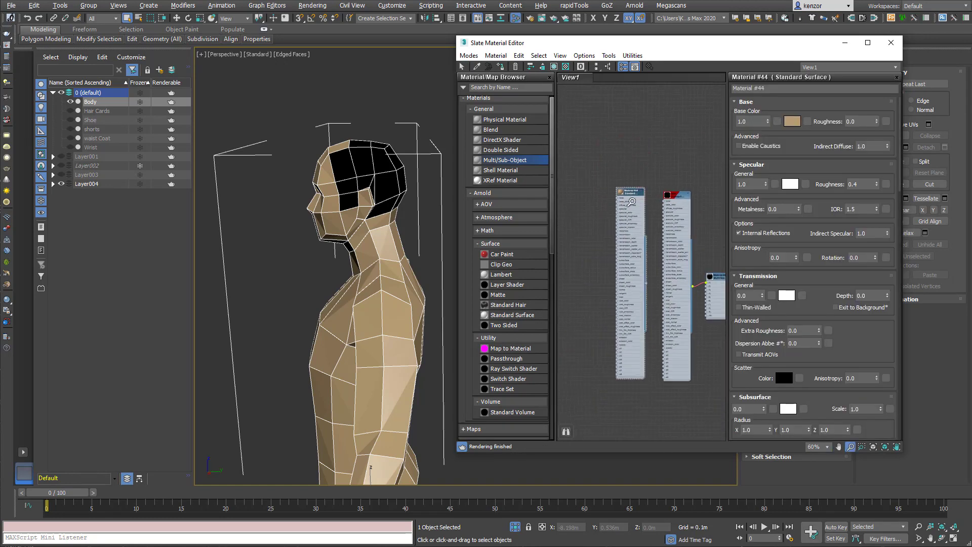
left_click(635, 205)
left_click_drag(673, 212, 658, 148)
left_click_drag(635, 212, 641, 286)
scroll(622, 298, "up", 4)
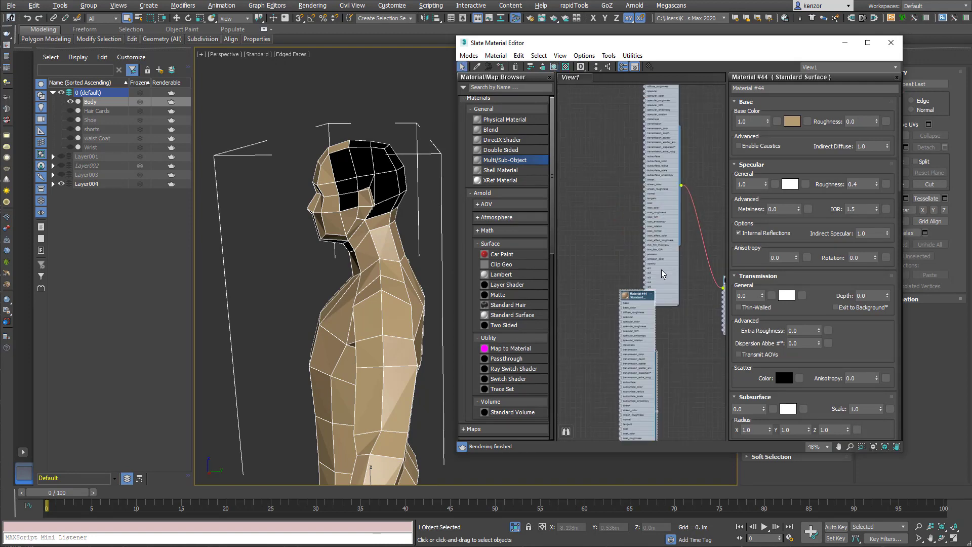
- Connect the duplicated material's output to slot 2 of the Multi/Sub-Object material
left_click(623, 300)
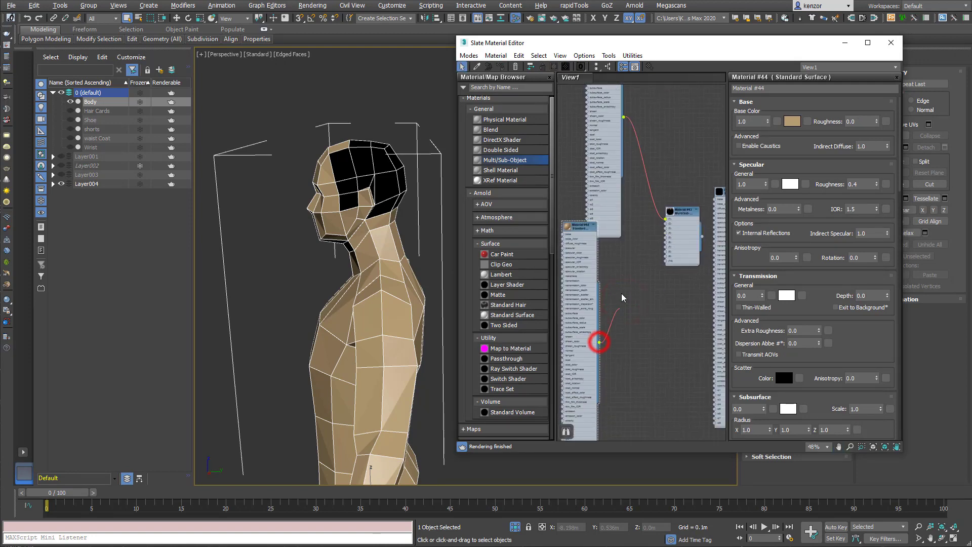
left_click_drag(622, 297, 666, 224)
left_click_drag(580, 231, 605, 255)
left_click(407, 261)
scroll(407, 260, "up", 2)
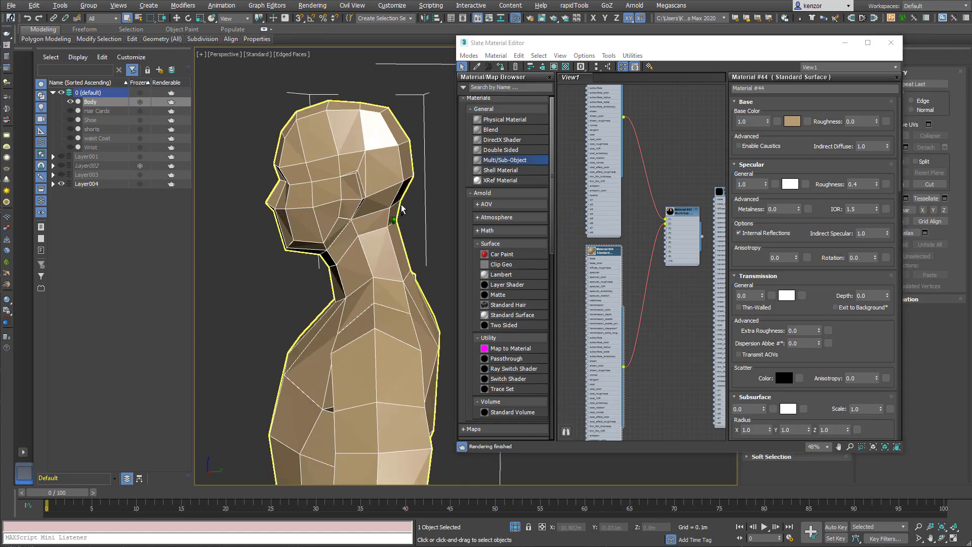
- Rename the duplicated material as hair and lower its base color saturation to about 0.043 for a grey tone
left_click(608, 253)
scroll(622, 247, "up", 5)
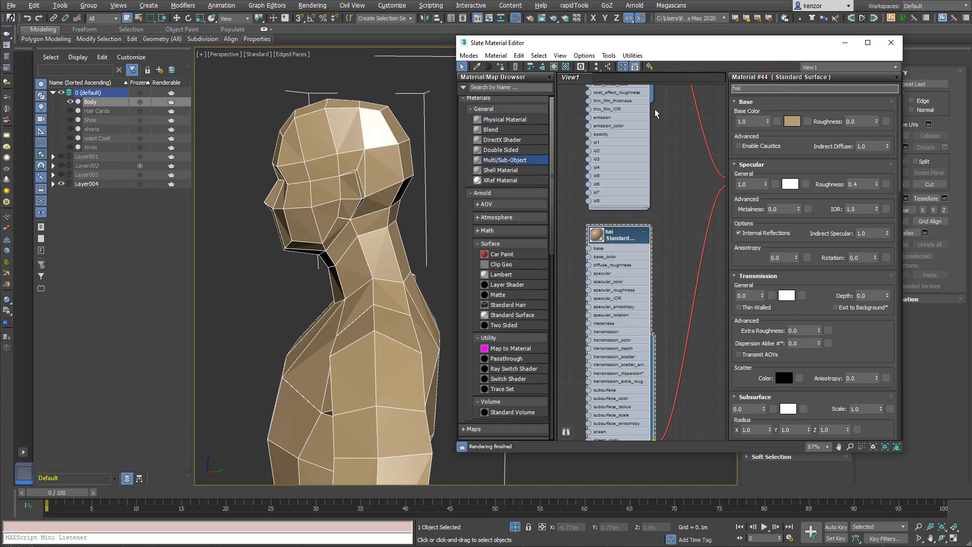
left_click(793, 122)
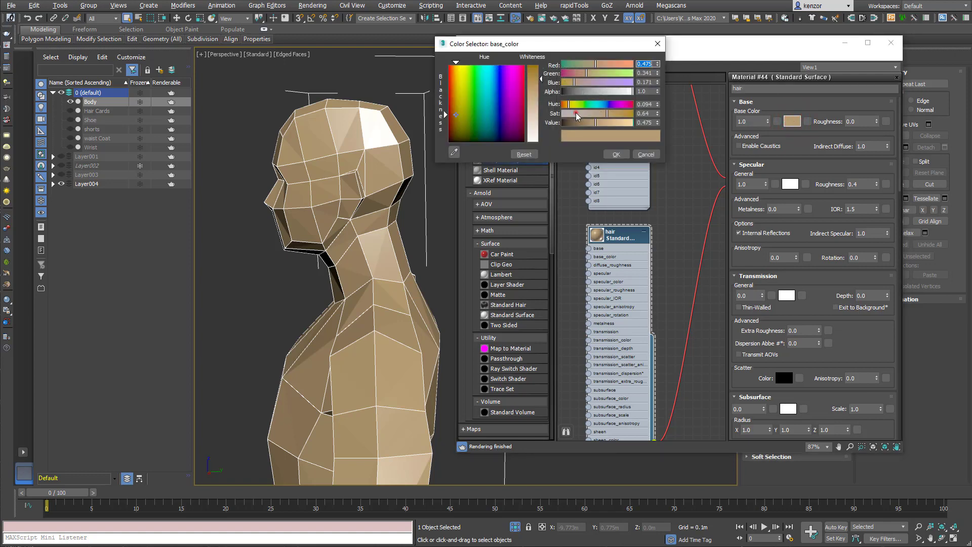
left_click_drag(576, 117, 564, 116)
- End isolation mode to bring back the clothing, and start an ActiveShade render of the character
mouse_move(395, 192)
middle_mouse_down("alt")
mouse_move(430, 171)
mouse_move(385, 189)
middle_mouse_up("alt")
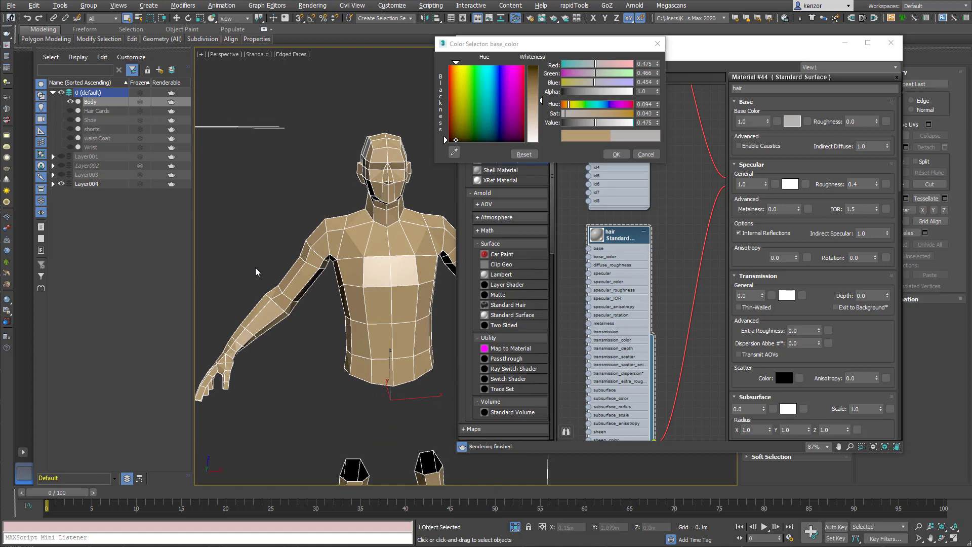
left_click(516, 527)
middle_click_drag(335, 318, 403, 269, "alt")
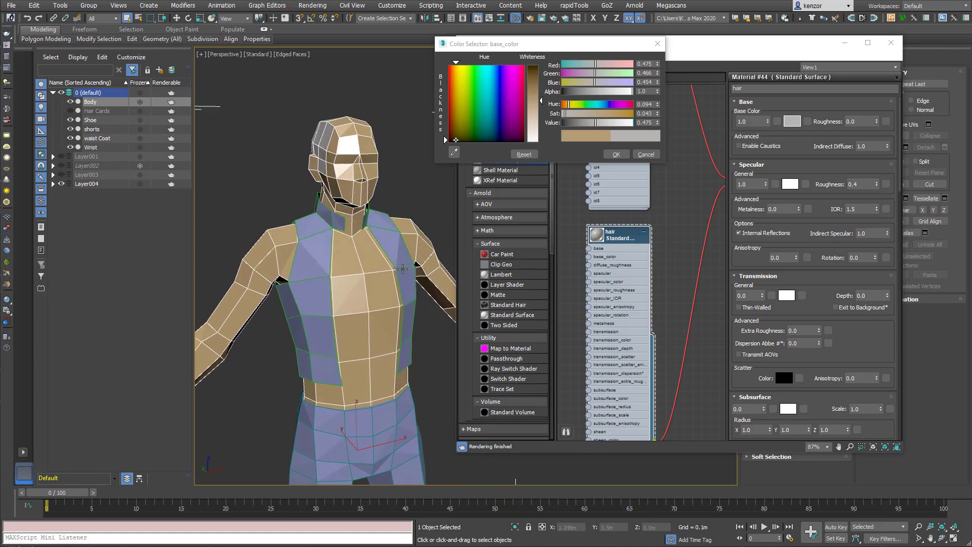
left_click(553, 18)
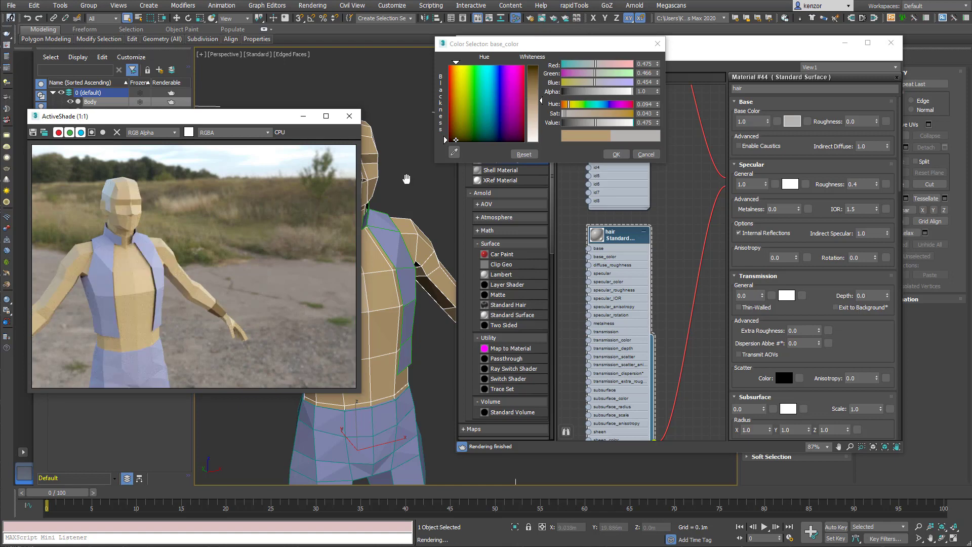
mouse_move(406, 179)
middle_mouse_down("alt")
mouse_move(476, 179)
mouse_move(272, 185)
mouse_move(400, 170)
middle_mouse_up("alt")
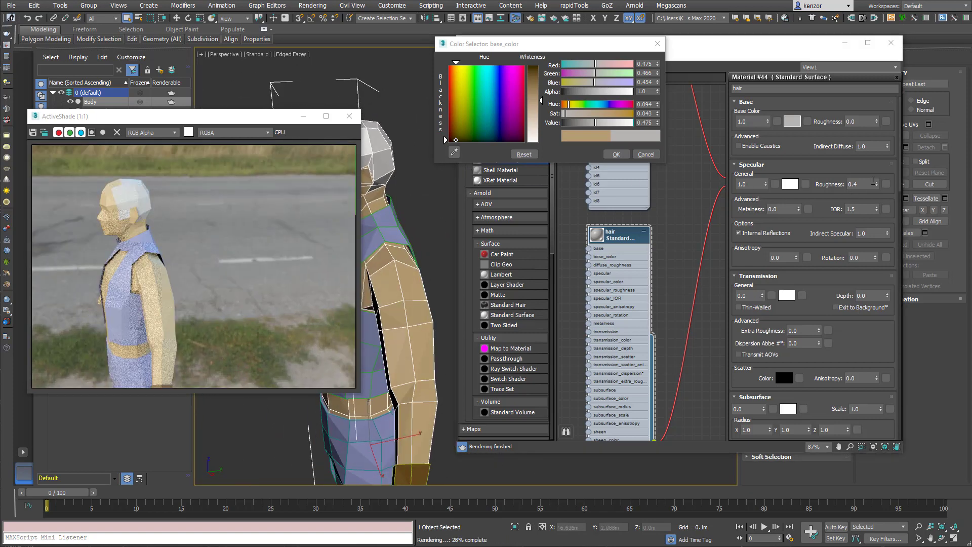
- Set the hair material's specular roughness to 0.6 and brighten its base color to a value of about 0.719
double_click(853, 184)
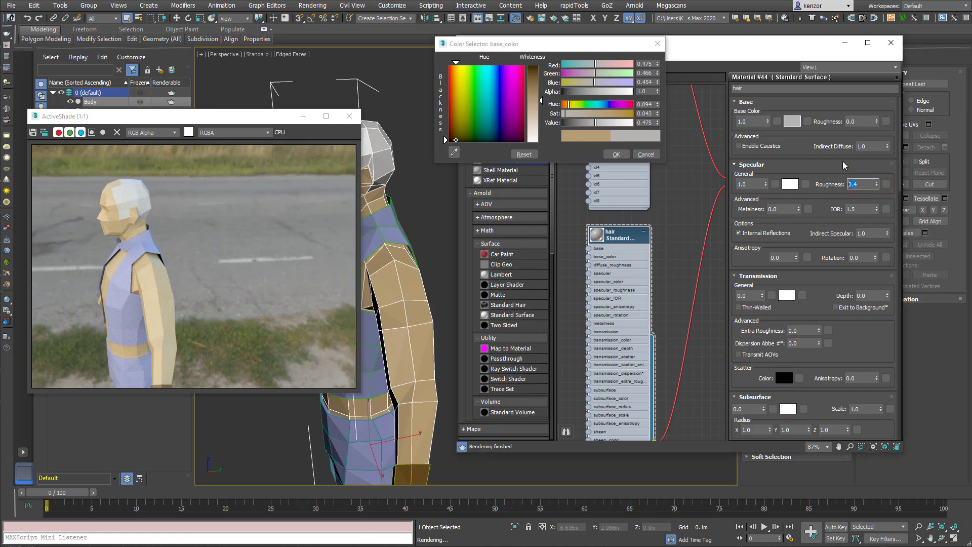
type(".6")
key("Return")
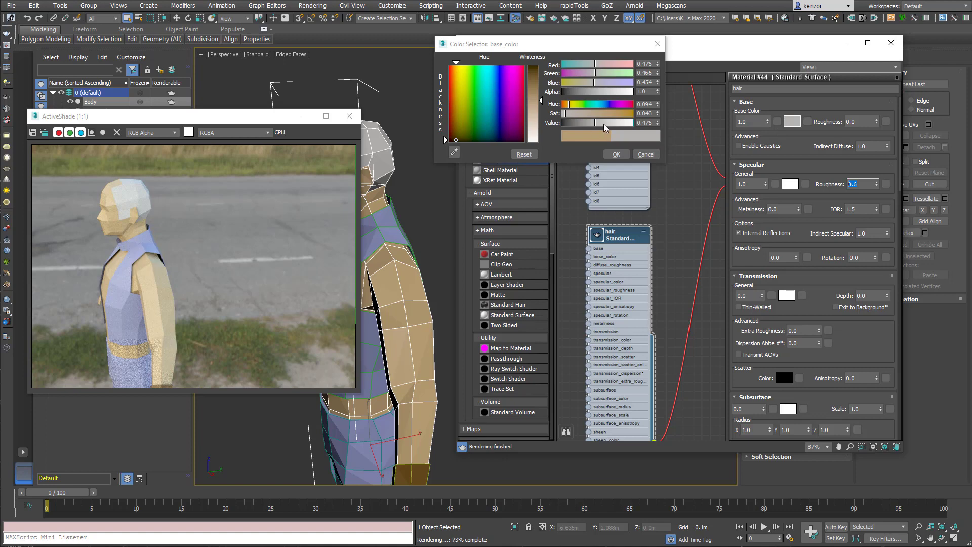
left_click_drag(605, 128, 613, 128)
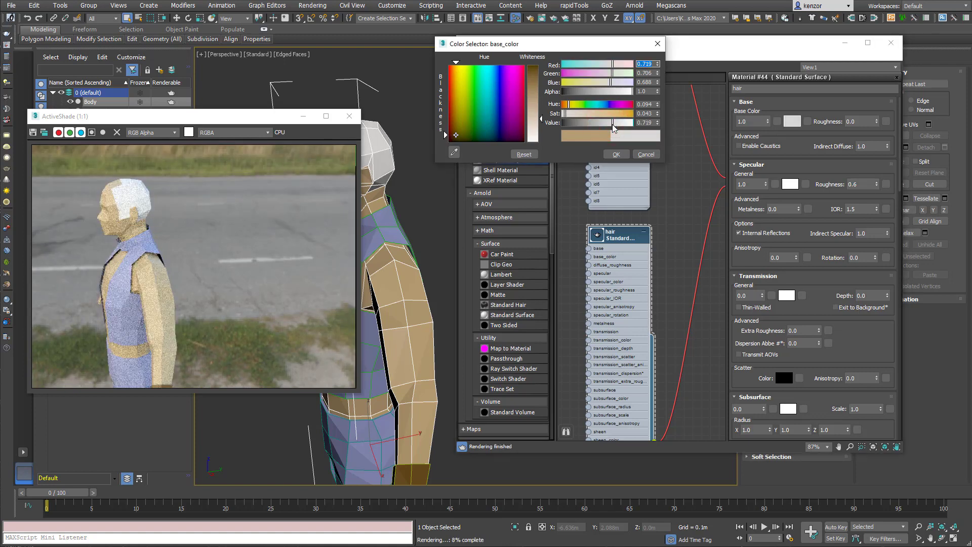
left_click(616, 154)
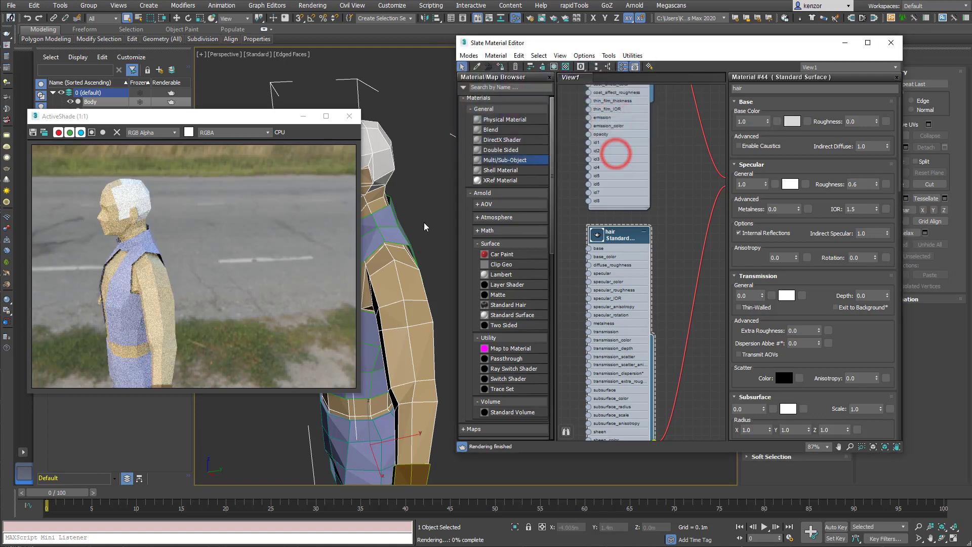
- Select the Body in the viewport and close the material editor and ActiveShade windows
mouse_move(426, 226)
middle_mouse_down("alt")
mouse_move(388, 217)
mouse_move(414, 229)
middle_mouse_up("alt")
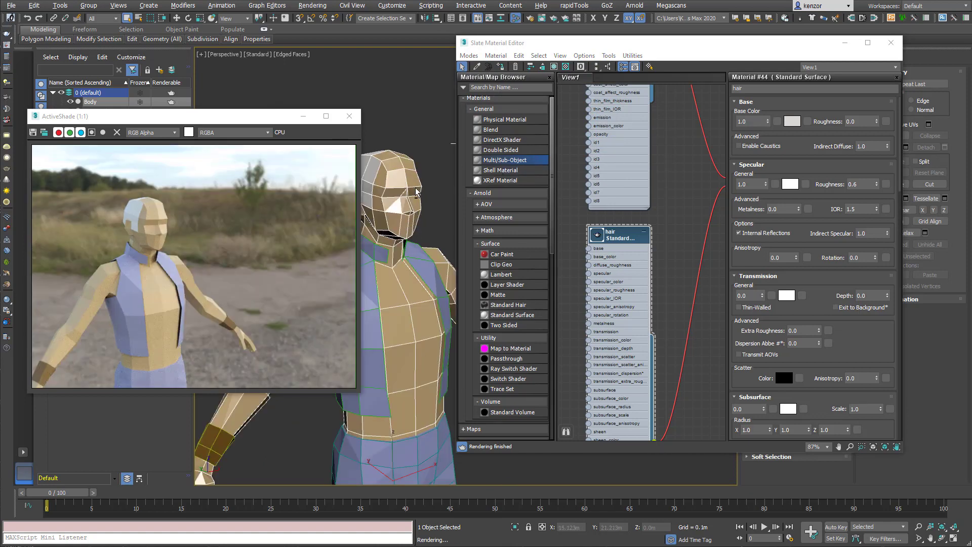
middle_click_drag(416, 192, 434, 178, "alt")
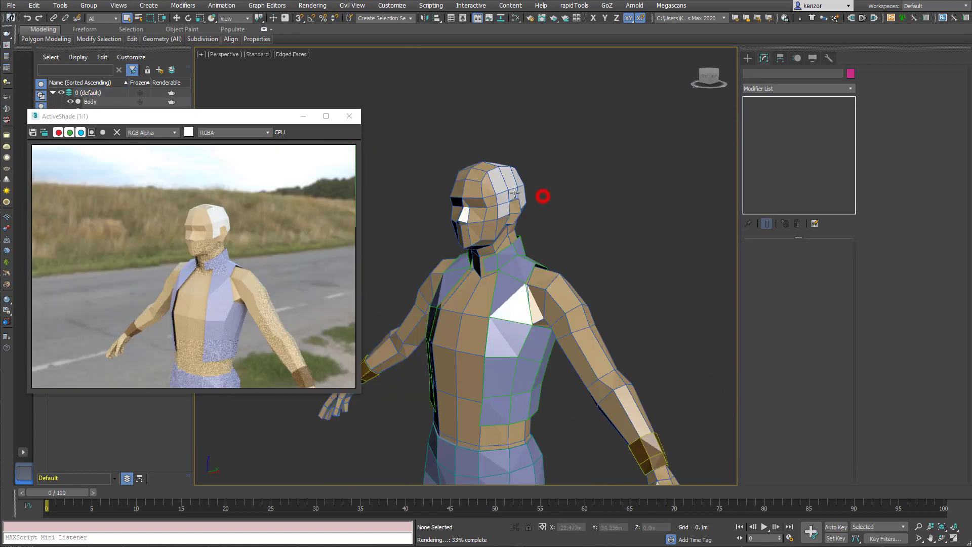
left_click(514, 193)
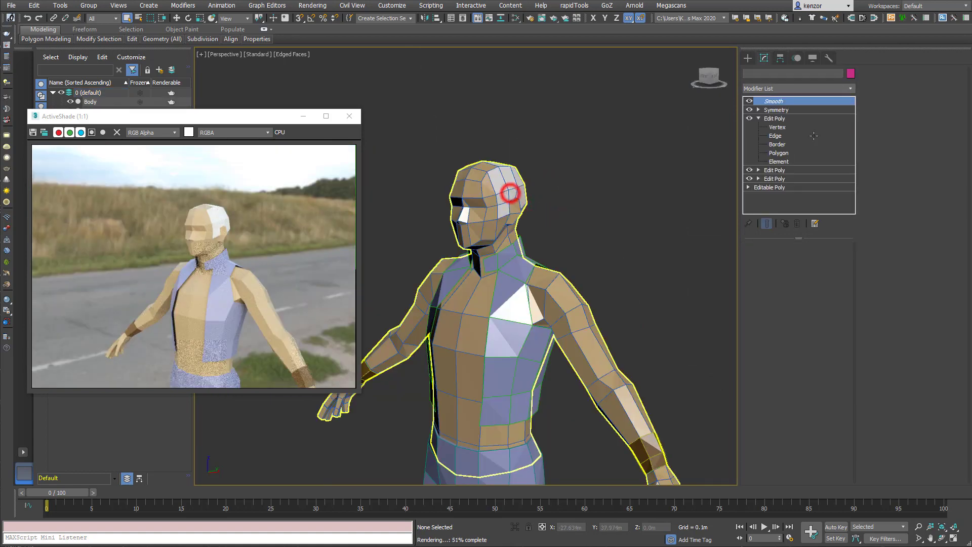
left_click(350, 116)
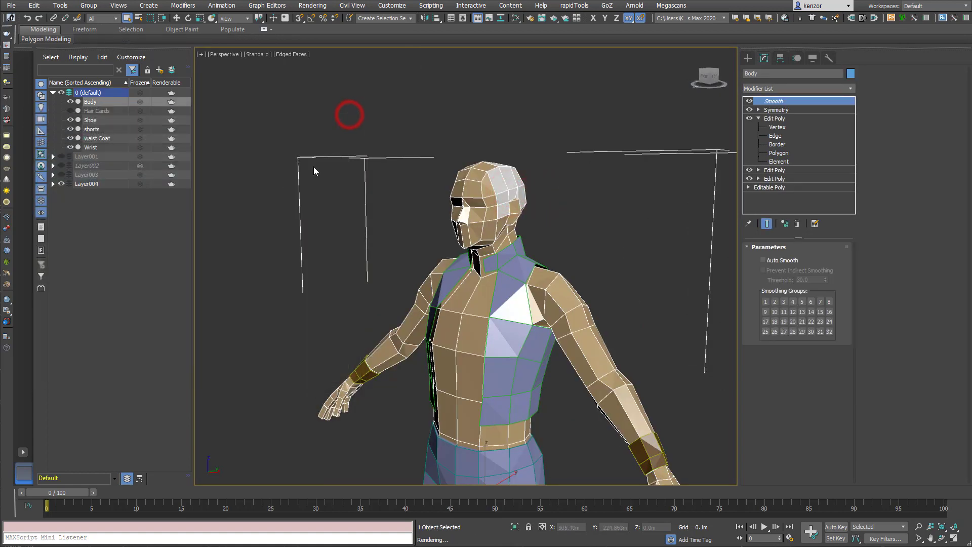
- Clone the forehead polygon above the eye to a new element in front of the face, using the Body's Edit Poly modifier
scroll(516, 171, "up", 8)
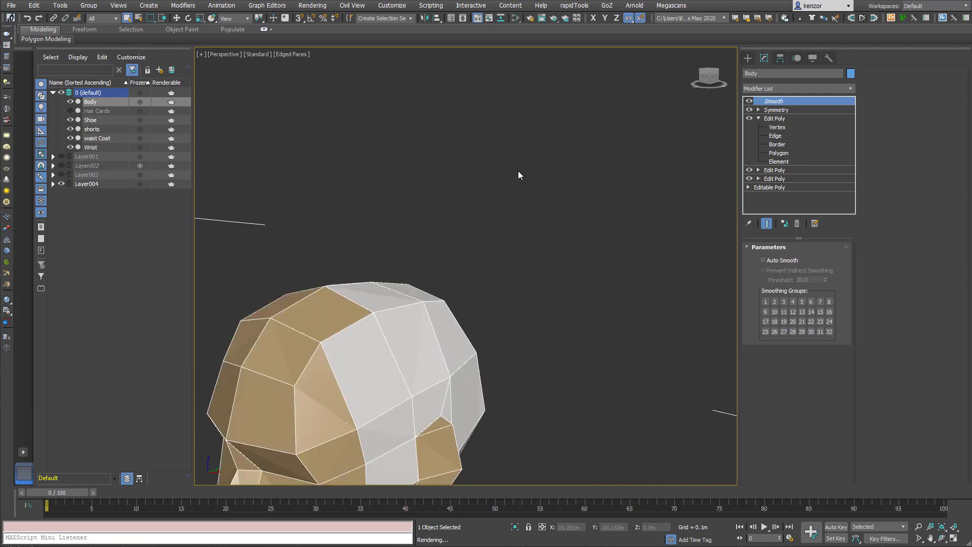
middle_click_drag(568, 135, 587, 122, "alt")
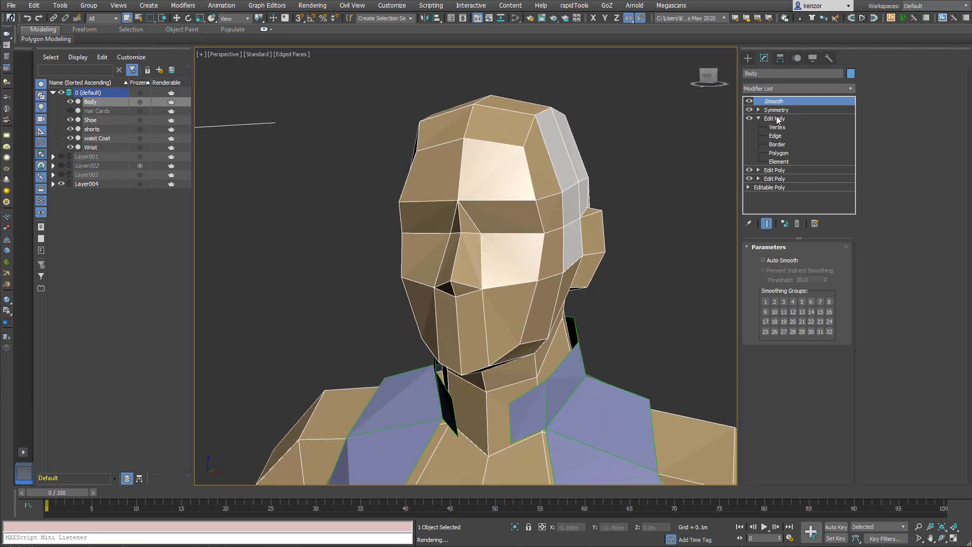
left_click(792, 151)
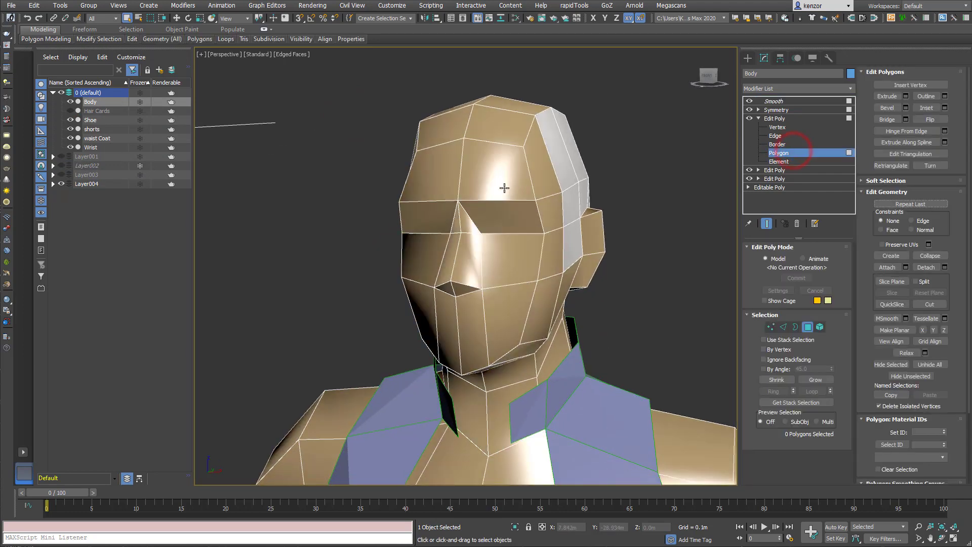
left_click(505, 189)
middle_click_drag(506, 189, 514, 160, "alt")
key("w")
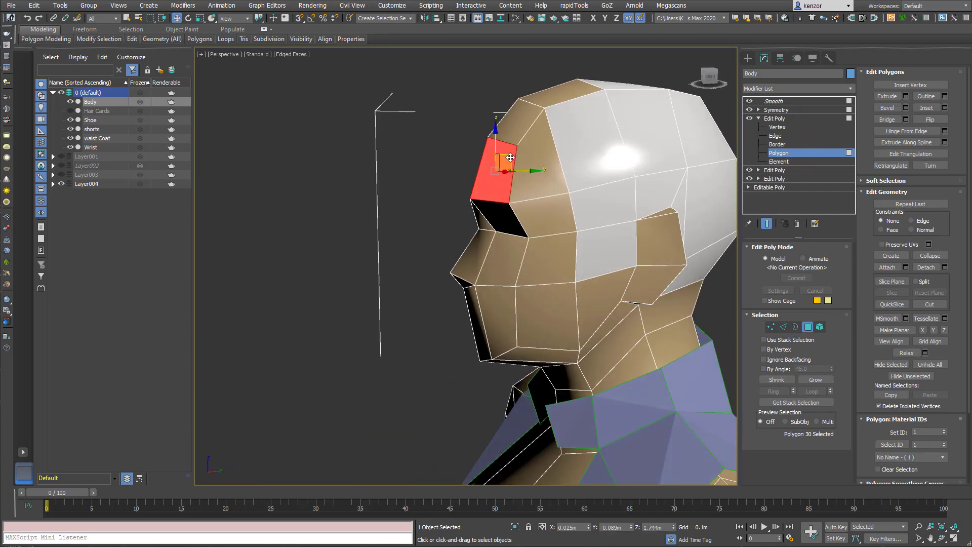
left_click_drag(510, 157, 478, 170, "shift")
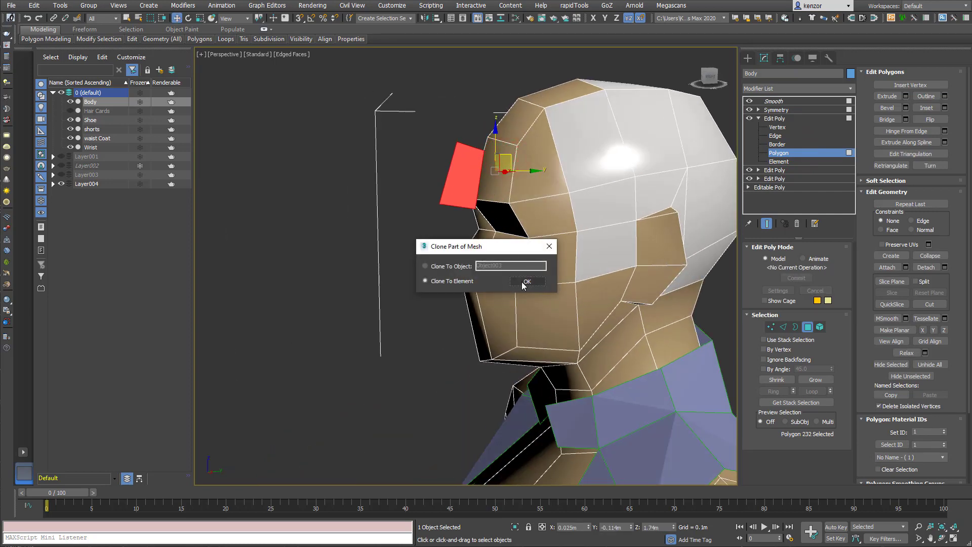
left_click(524, 282)
- Set the cloned forehead polygon's material ID to 2
middle_click_drag(517, 242, 474, 233, "alt")
left_click_drag(968, 338, 967, 408)
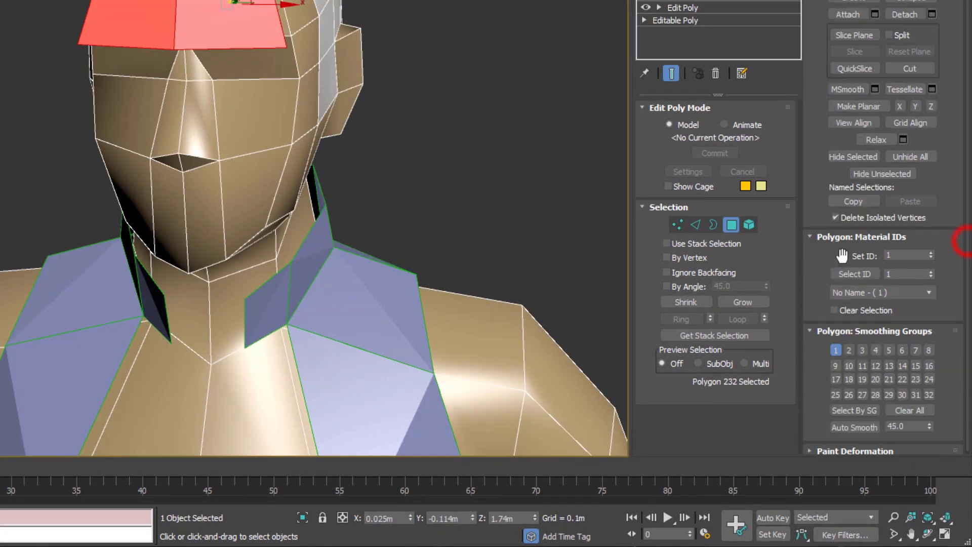
left_click(930, 252)
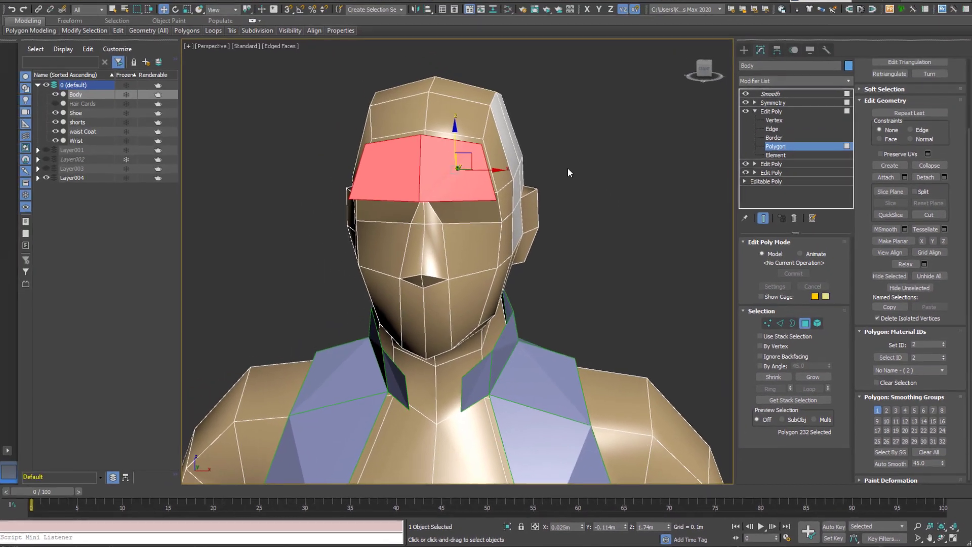
- Scale the cloned polygon down and flatten it into a narrow eyebrow strip
middle_click_drag(568, 169, 570, 167, "alt")
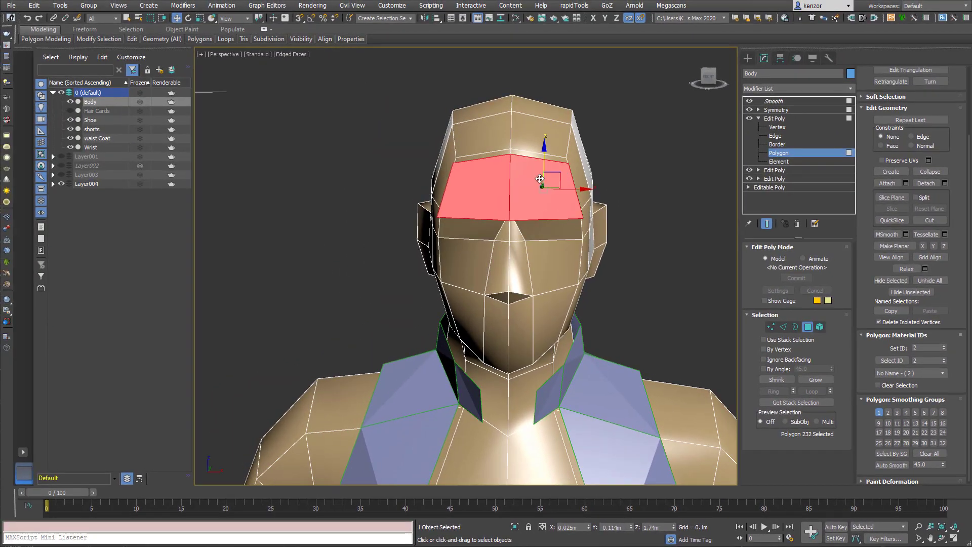
key("r")
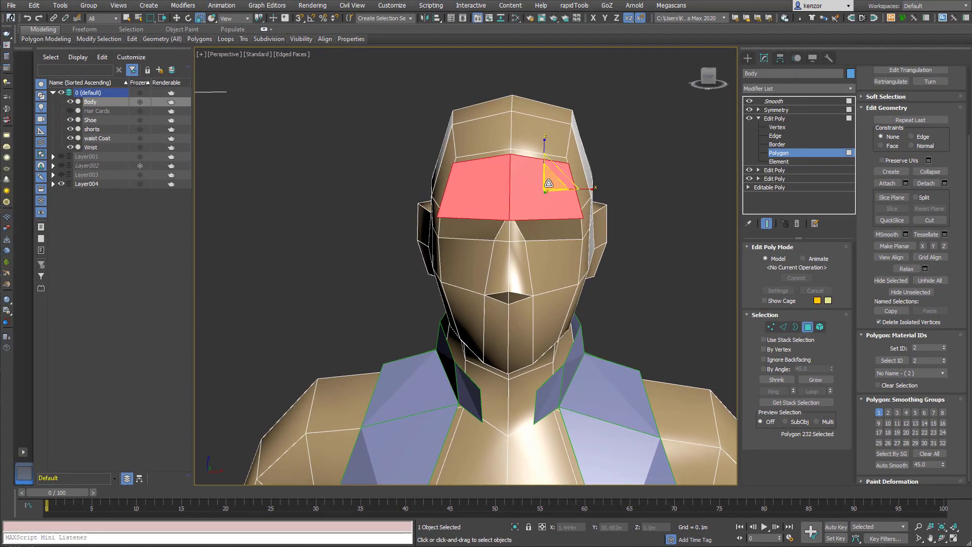
left_click_drag(548, 183, 550, 210)
middle_click_drag(552, 226, 478, 202, "alt")
left_click_drag(586, 188, 486, 197)
- Move the eyebrow strip into position just above the eye
middle_click_drag(521, 183, 524, 160, "alt")
key("w")
left_click_drag(556, 171, 571, 193)
middle_click_drag(571, 194, 547, 201, "alt")
- Tilt the eyebrow strip to match the brow and rotate it about 11 degrees around Z
key("u")
key("e")
mouse_move(526, 167)
left_mouse_down()
mouse_move(517, 157)
mouse_move(527, 199)
mouse_move(542, 203)
mouse_move(505, 145)
mouse_move(529, 176)
left_mouse_up()
middle_click_drag(529, 175, 495, 156, "alt")
key("w")
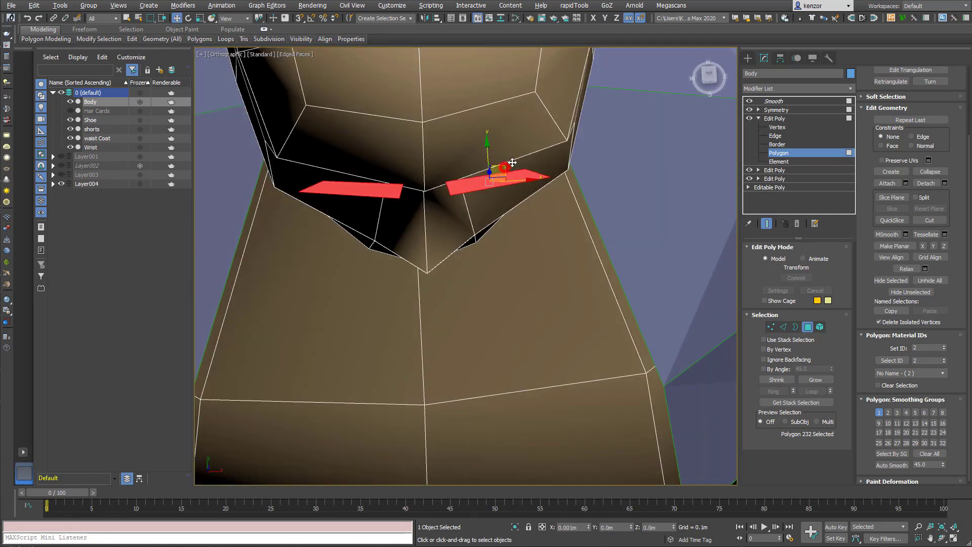
key("e")
left_click_drag(531, 167, 527, 190)
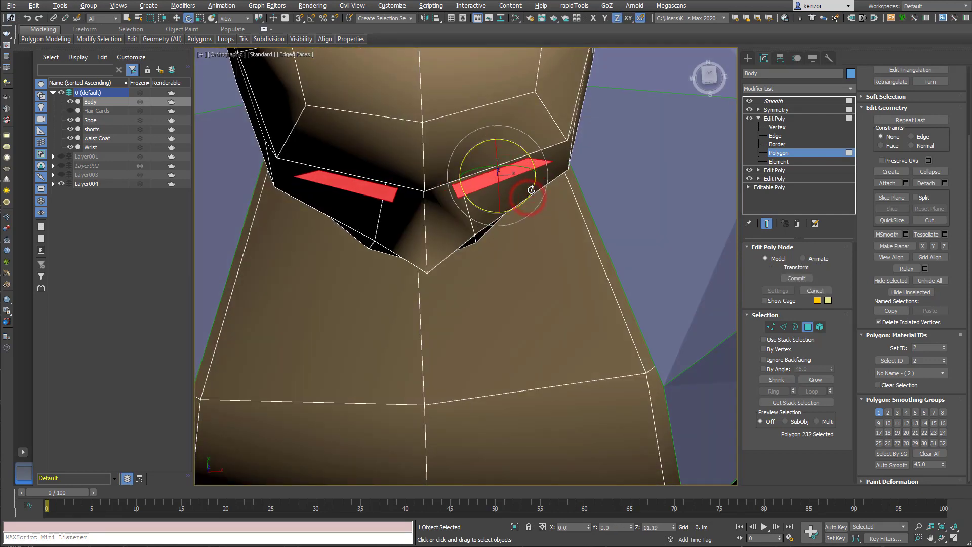
- Clone the eyebrow strip as an element down to the upper lip area to start a moustache
middle_click_drag(527, 191, 507, 146, "alt")
key("w")
mouse_move(525, 151)
left_mouse_down("shift")
mouse_move(500, 223)
mouse_move(515, 259)
mouse_move(507, 254)
left_mouse_up("shift")
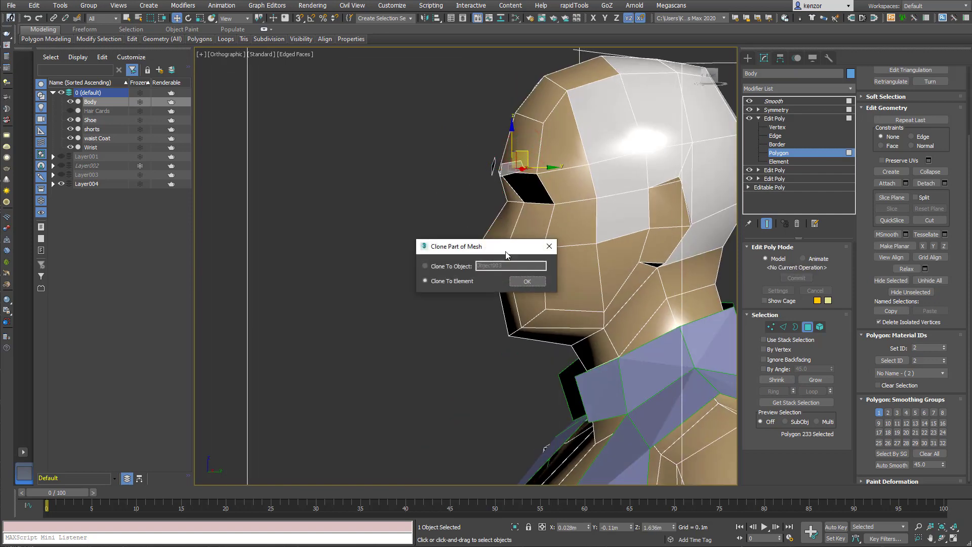
left_click(528, 280)
- Rotate the cloned strip so it slopes outward like half a moustache and follows the curve of the face
middle_click_drag(514, 278, 584, 269, "alt")
key("e")
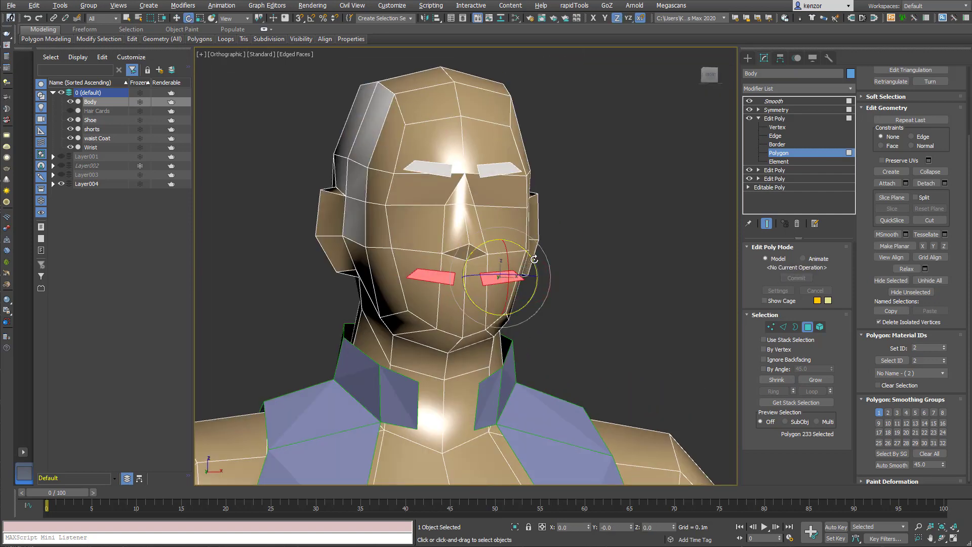
left_click_drag(534, 259, 533, 269)
key("w")
middle_click_drag(523, 270, 510, 287, "alt")
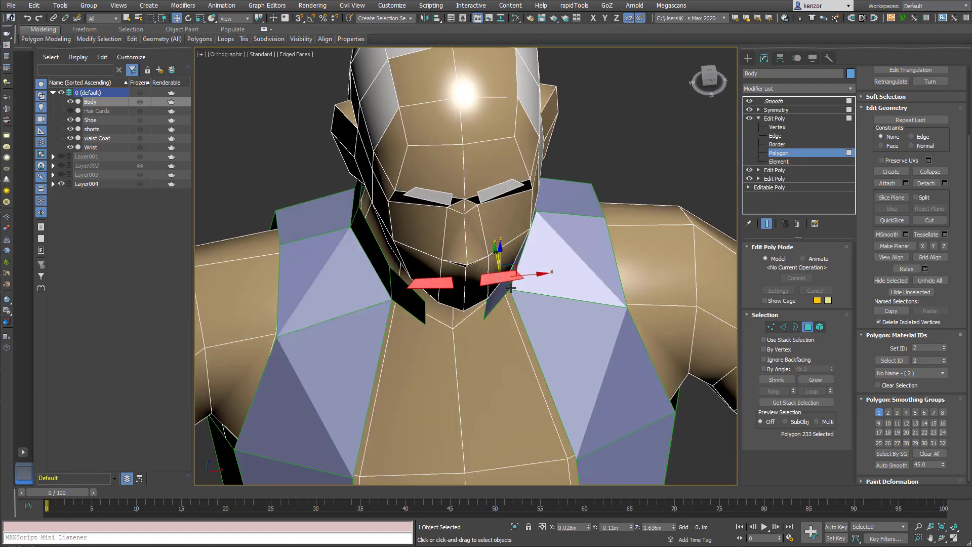
scroll(511, 288, "up", 5)
key("e")
left_click_drag(518, 287, 511, 279)
- Move the moustache strip toward the face's centre line and up against the upper lip, just beneath the nose
key("w")
middle_click_drag(511, 278, 519, 275, "alt")
left_click_drag(519, 276, 494, 279)
middle_click_drag(495, 279, 476, 257, "alt")
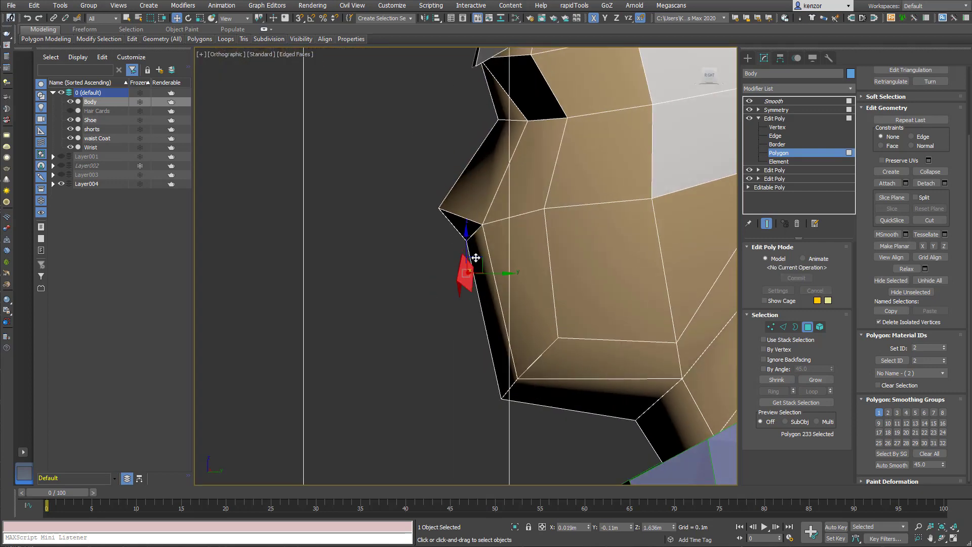
left_click_drag(483, 257, 484, 250)
middle_click_drag(485, 250, 836, 295, "alt")
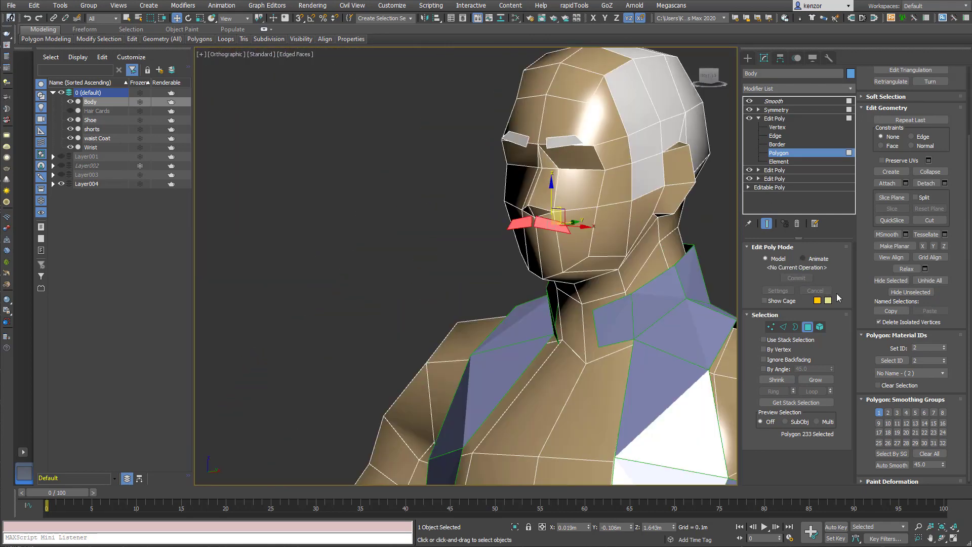
- Leave polygon editing and preview the character from the front in an ActiveShade render
left_click(808, 327)
scroll(656, 270, "down", 5)
middle_click_drag(656, 269, 587, 157, "alt")
left_click(554, 18)
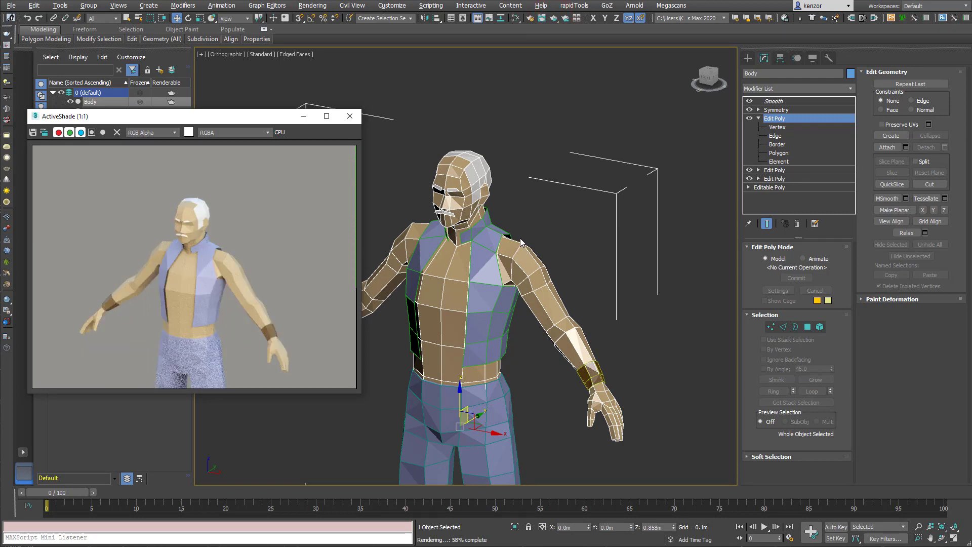
middle_click_drag(595, 229, 607, 169, "alt")
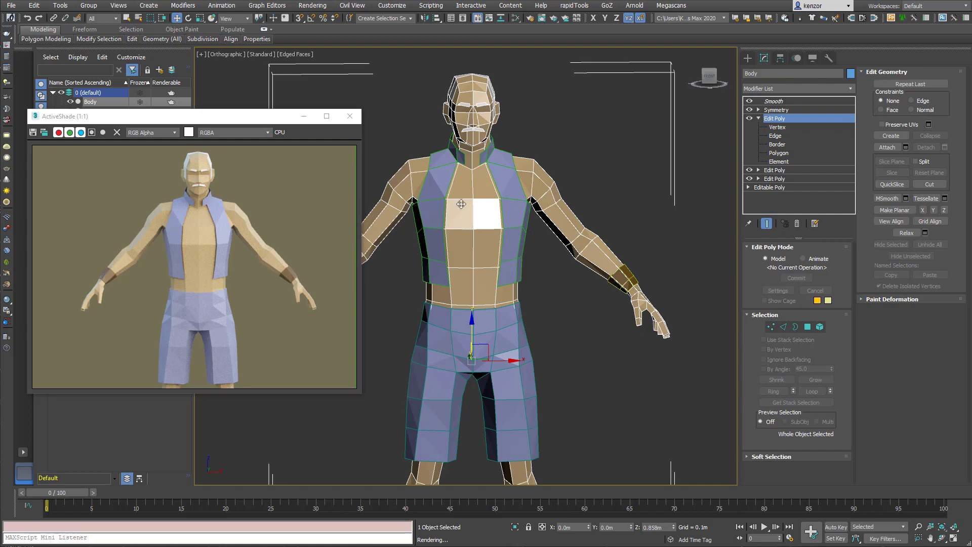
middle_click_drag(621, 159, 608, 175, "alt")
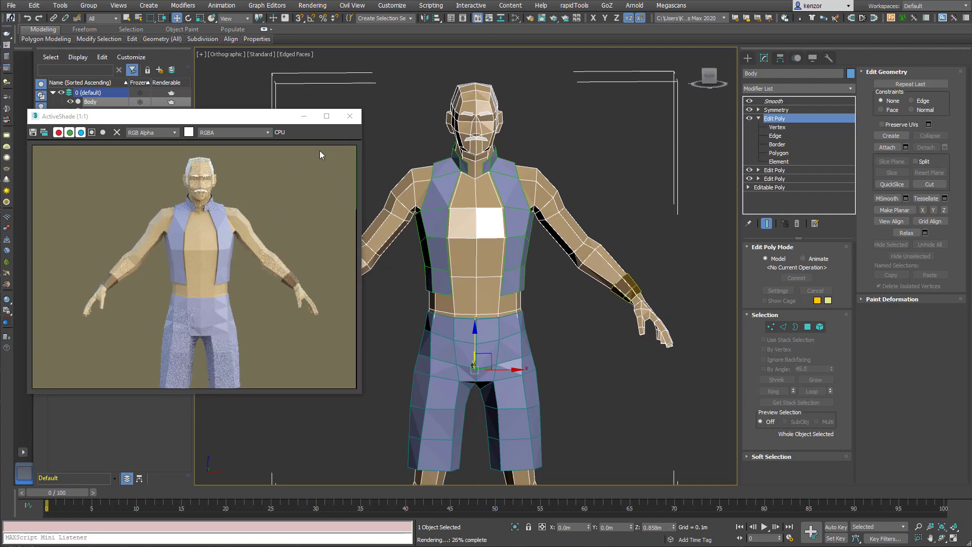
middle_click_drag(617, 146, 610, 145, "alt")
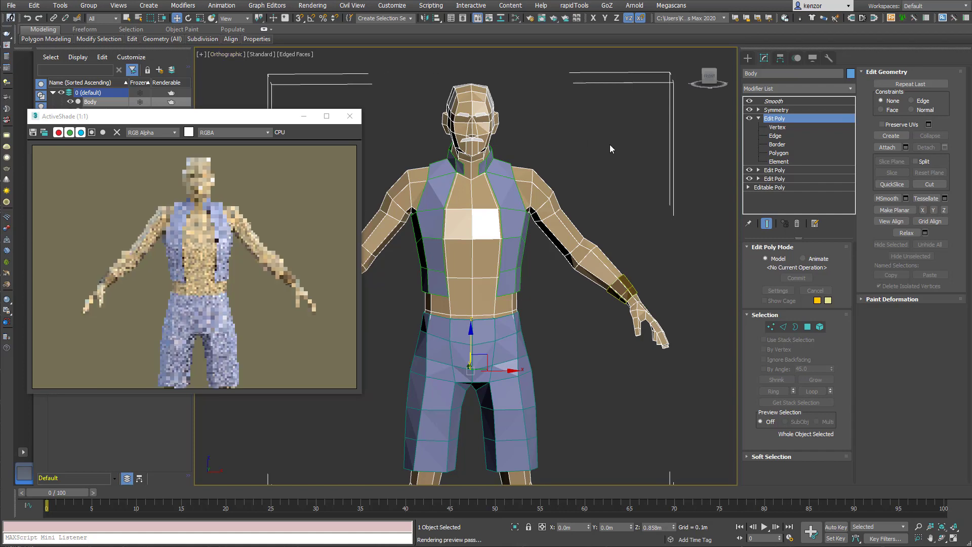
- Switch to the perspective view, frame the character and inspect it against the environment background in the ActiveShade render
key("p")
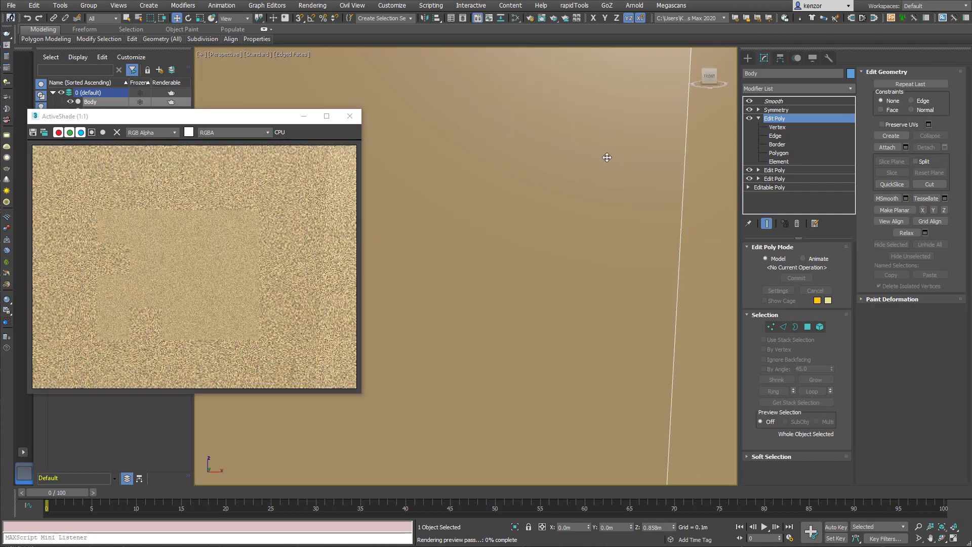
key("z")
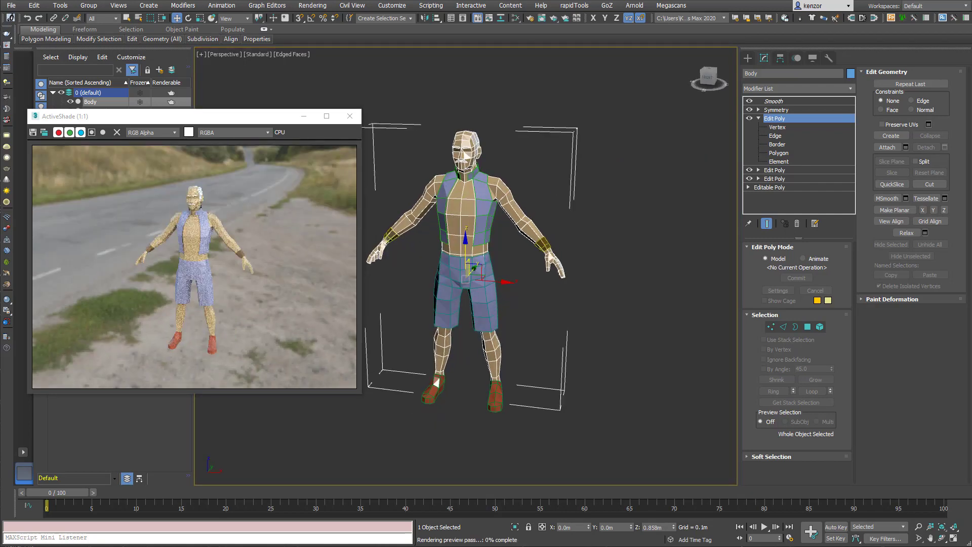
scroll(568, 177, "up", 4)
middle_click_drag(568, 177, 621, 165)
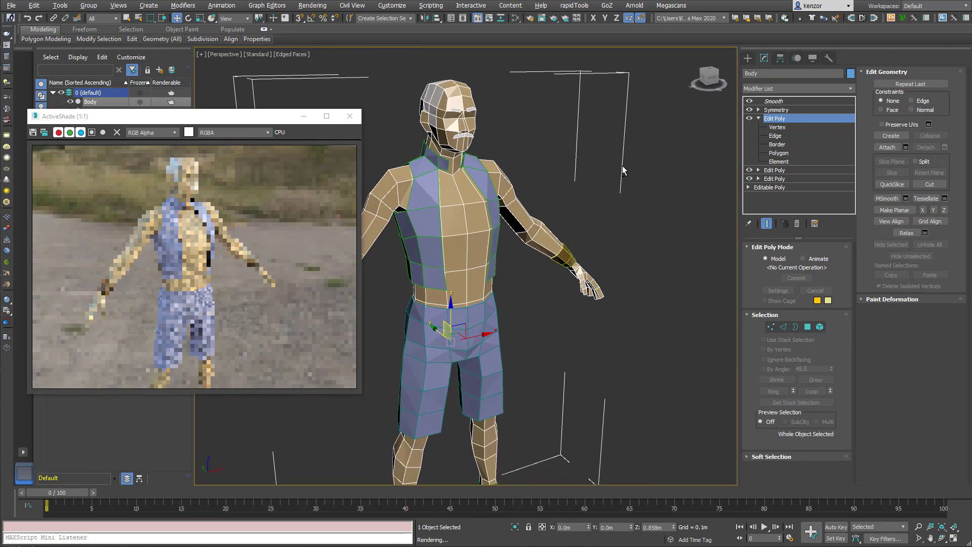
middle_click_drag(625, 179, 588, 181, "alt")
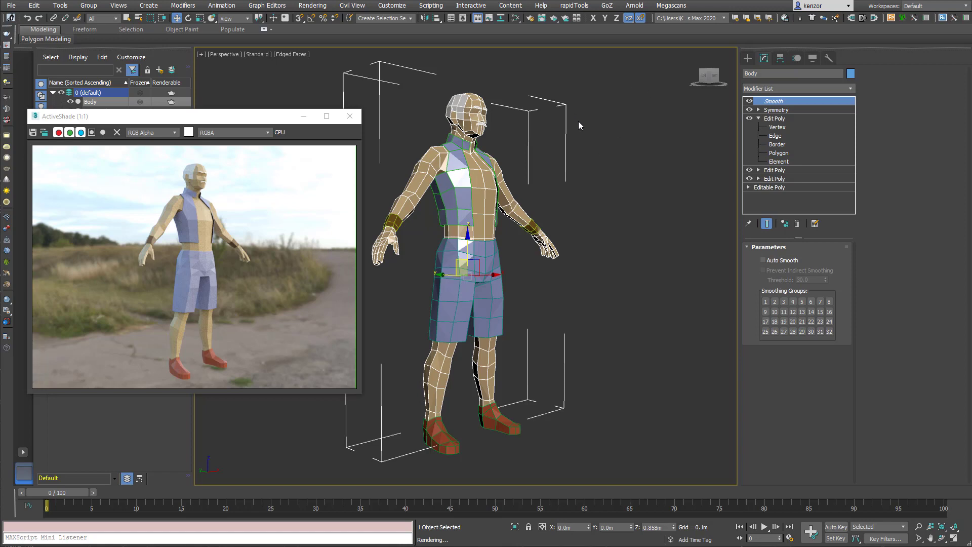
- Check the environment map and exposure settings in Environment and Effects
key("8")
left_click_drag(347, 108, 599, 72)
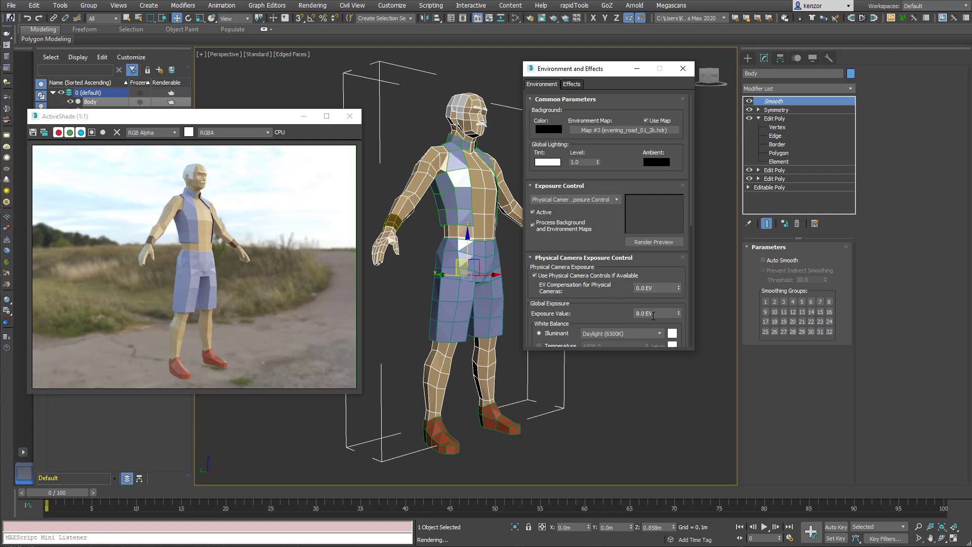
left_click(636, 70)
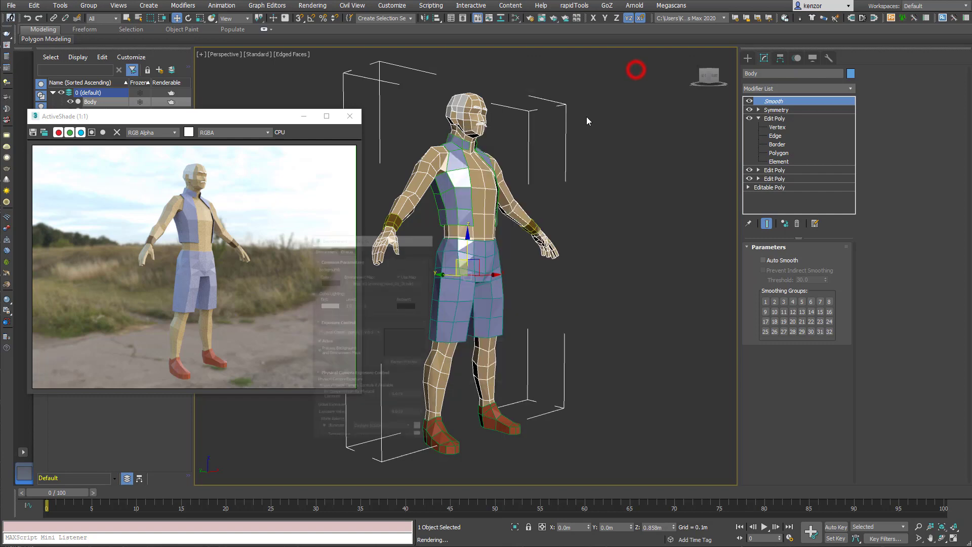
- Create a target camera in the top view, placed diagonally in front of the character and aimed at it
middle_click_drag(594, 110, 550, 155, "alt")
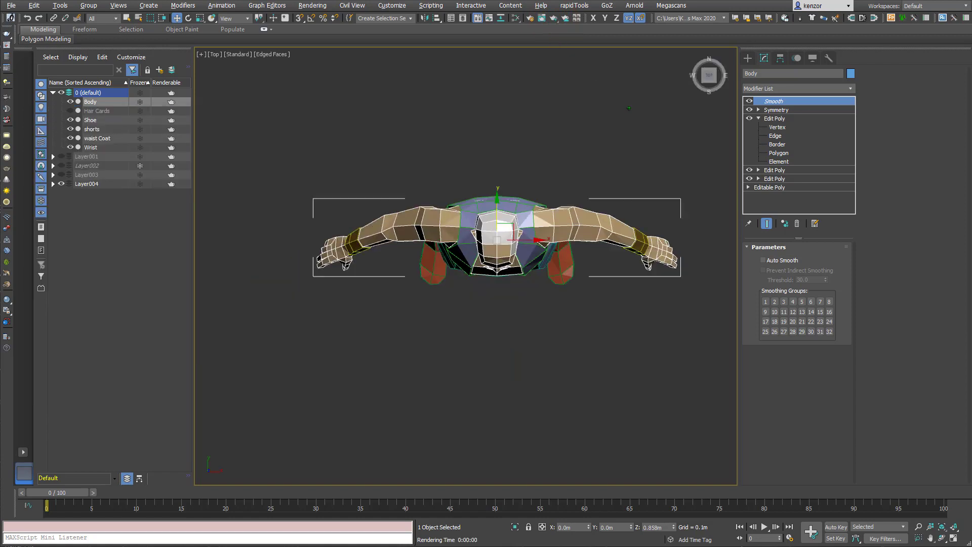
left_click(749, 59)
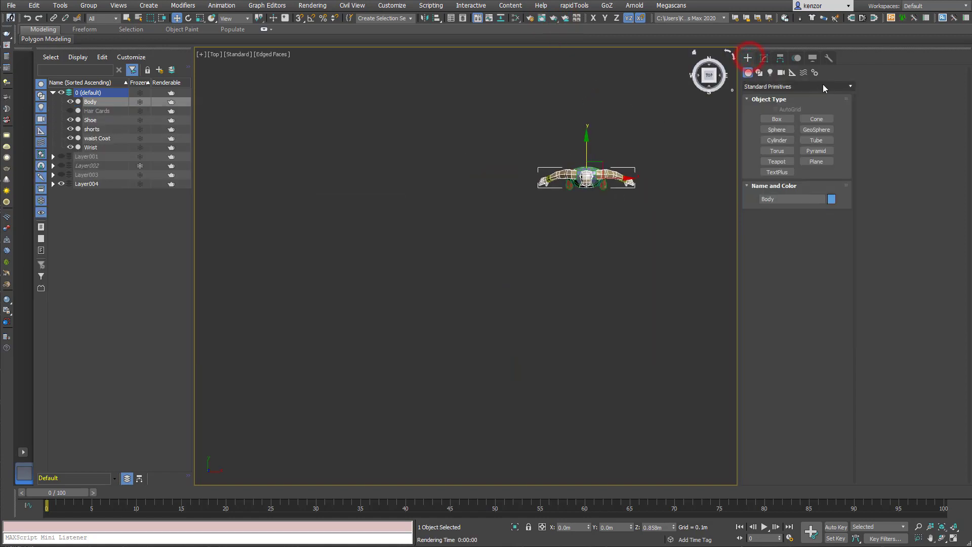
left_click(782, 73)
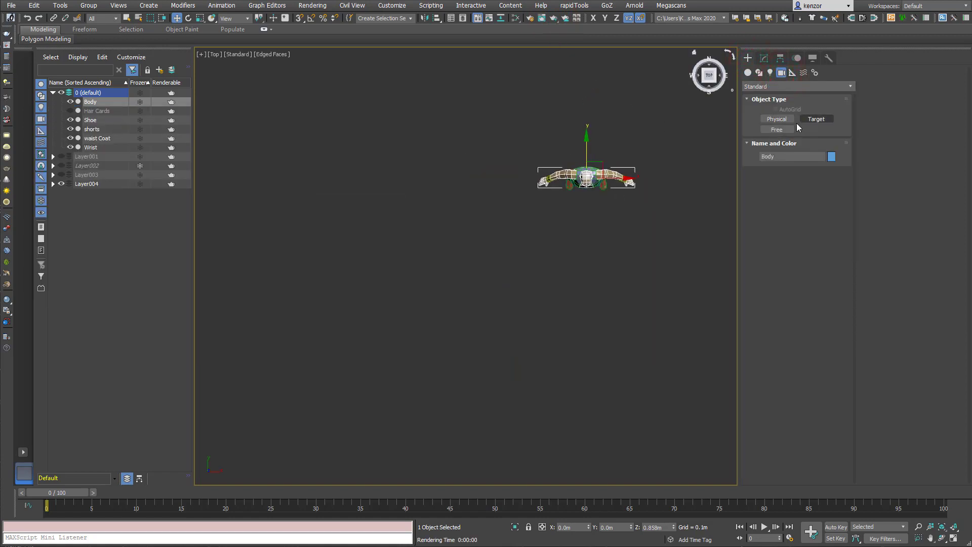
left_click(810, 120)
left_click_drag(429, 405, 583, 184)
middle_click_drag(499, 224, 493, 223, "alt")
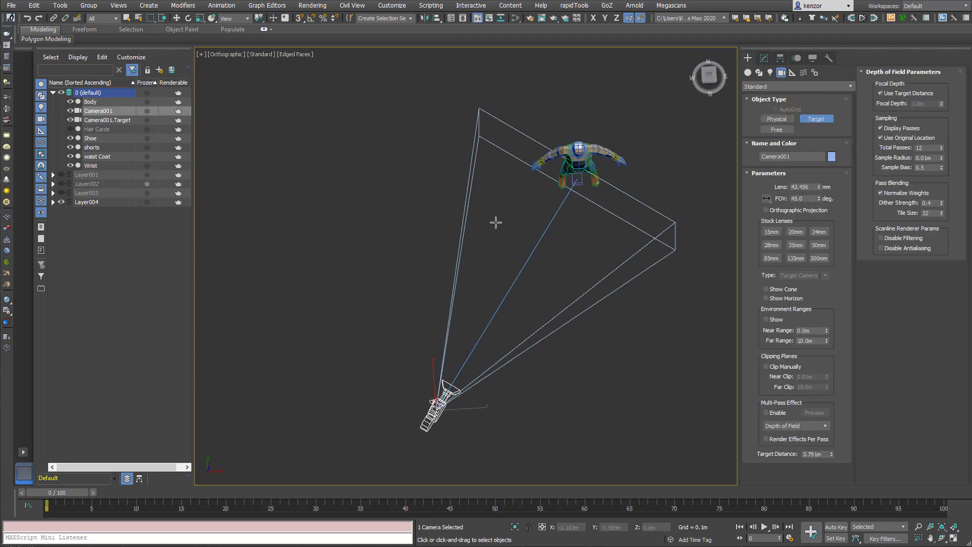
- Look through the new camera with safe frames shown, and pan and dolly it to fit the whole character
key("c")
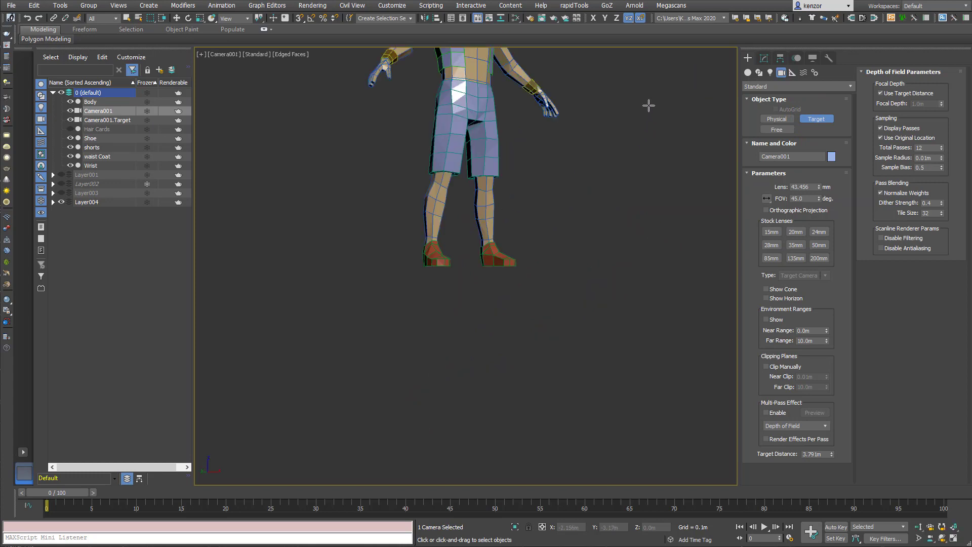
middle_click_drag(657, 88, 624, 177)
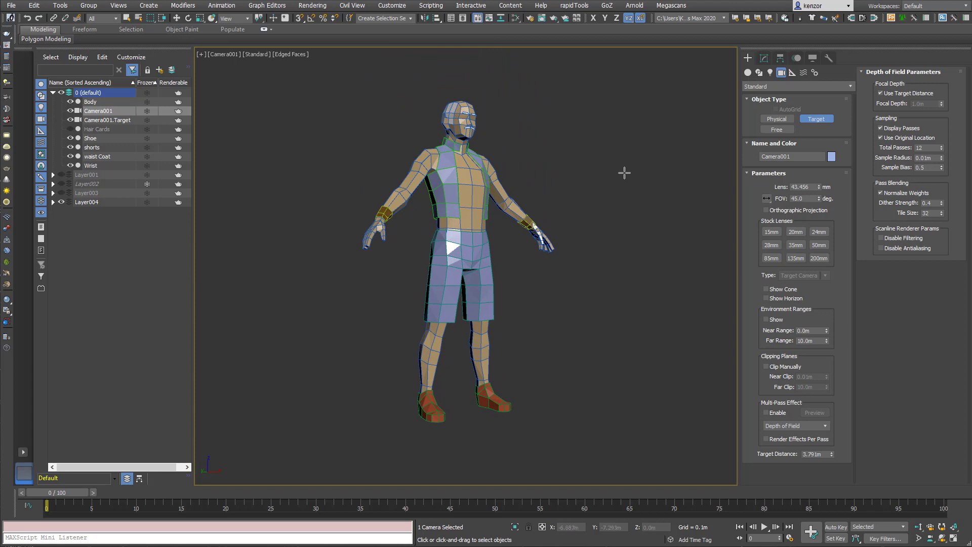
key("shift+f")
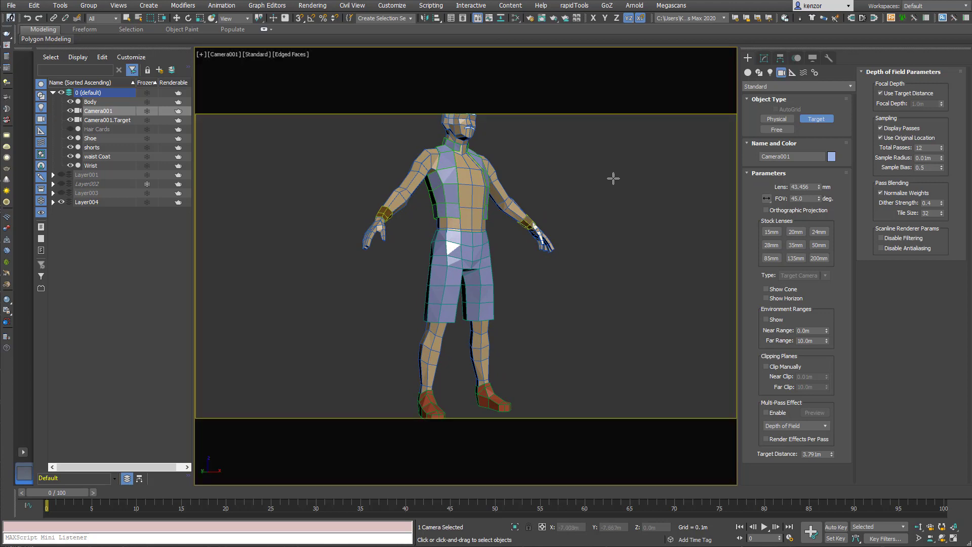
mouse_move(609, 178)
middle_mouse_down()
mouse_move(601, 191)
mouse_move(607, 182)
middle_mouse_up()
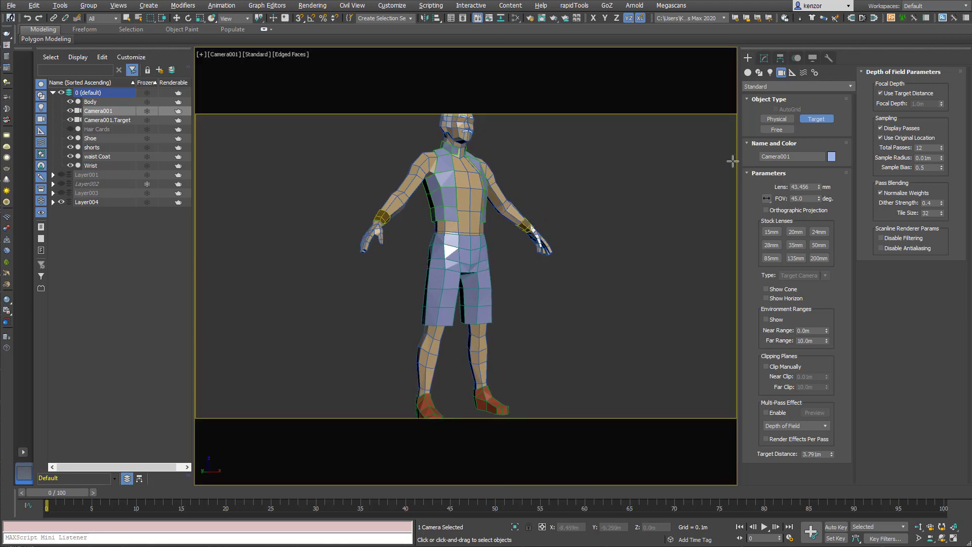
left_click(917, 527)
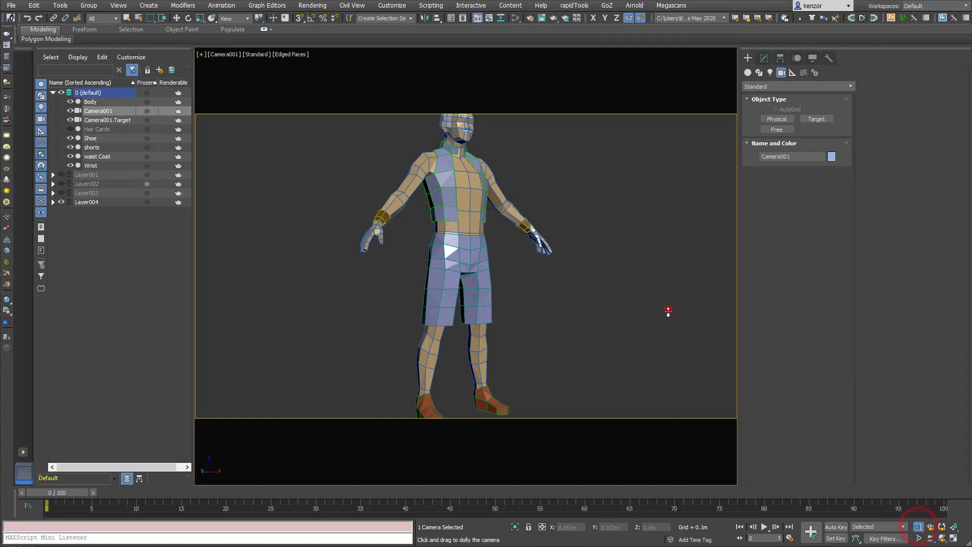
left_click_drag(666, 308, 651, 316)
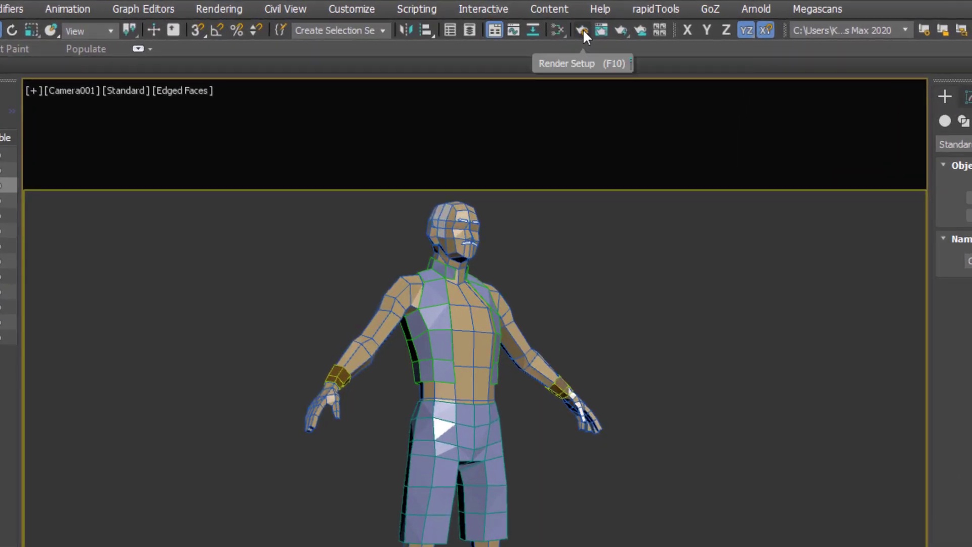
- Set the render output size to Custom, 800 by 600, in Render Setup
left_click(582, 31)
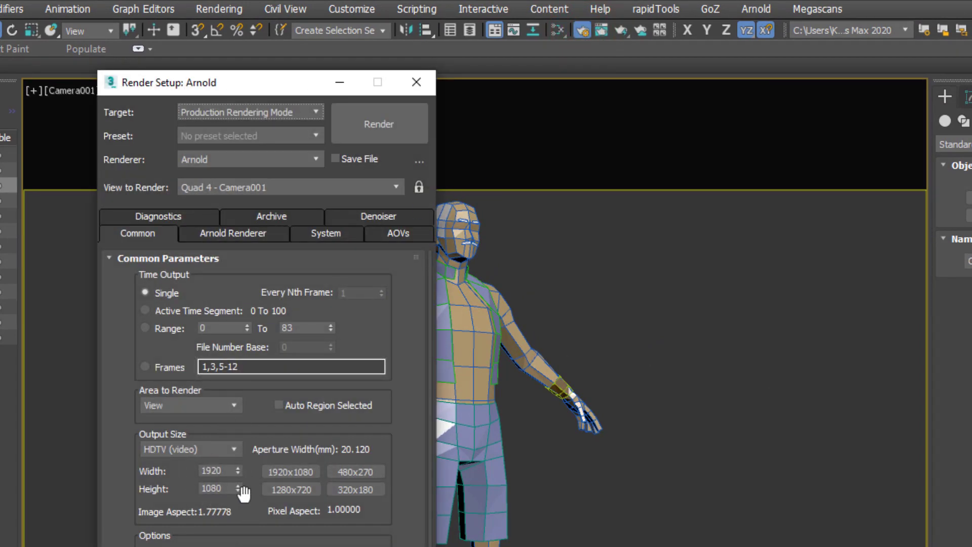
left_click(215, 448)
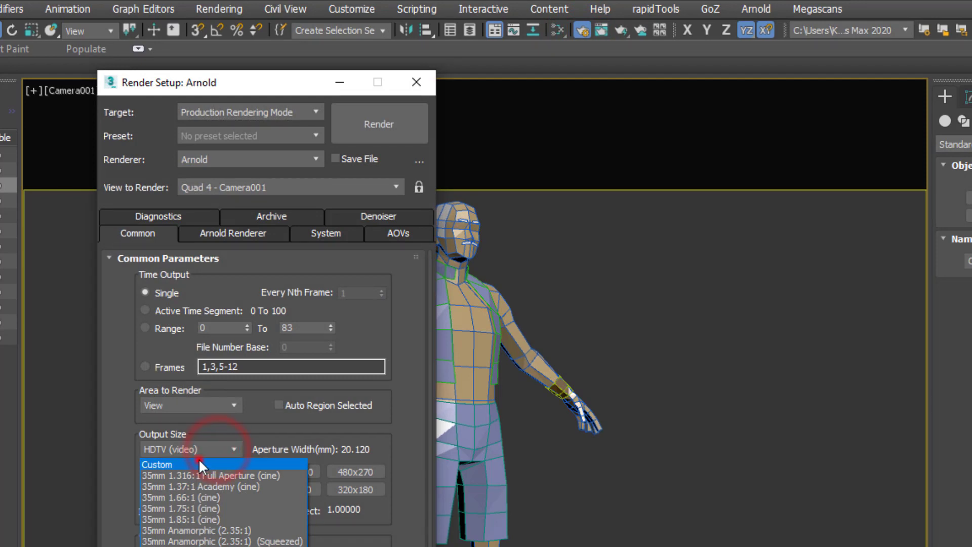
left_click(200, 463)
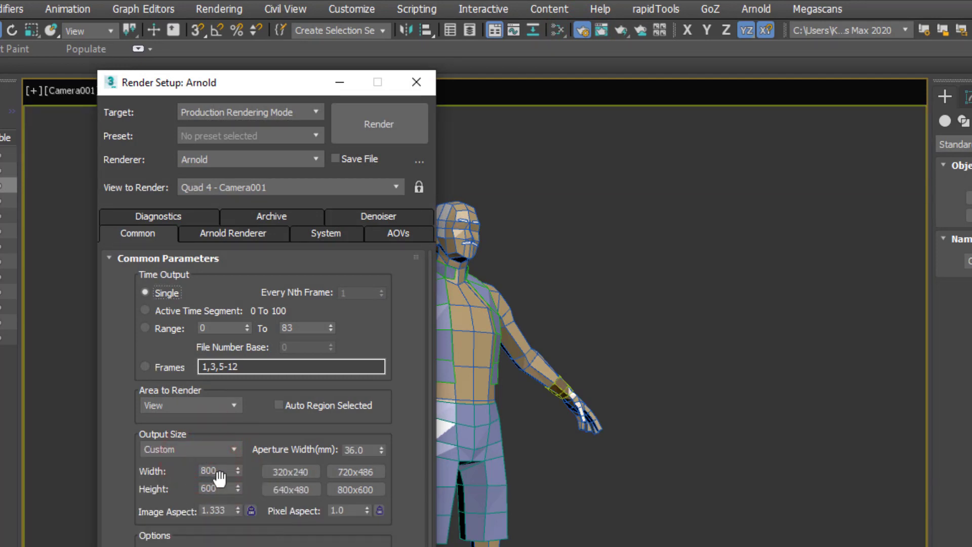
left_click_drag(238, 470, 201, 470)
left_click(226, 470)
type("800")
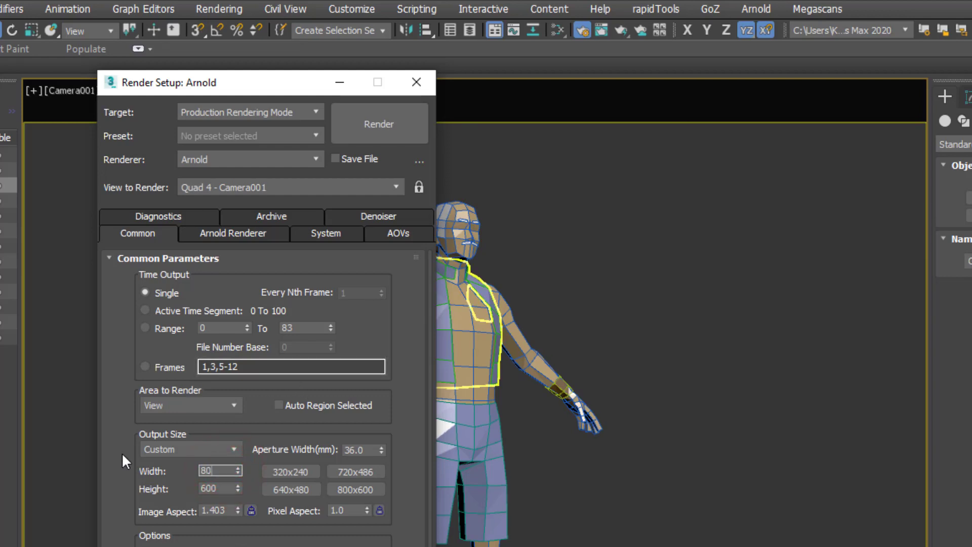
left_click(416, 83)
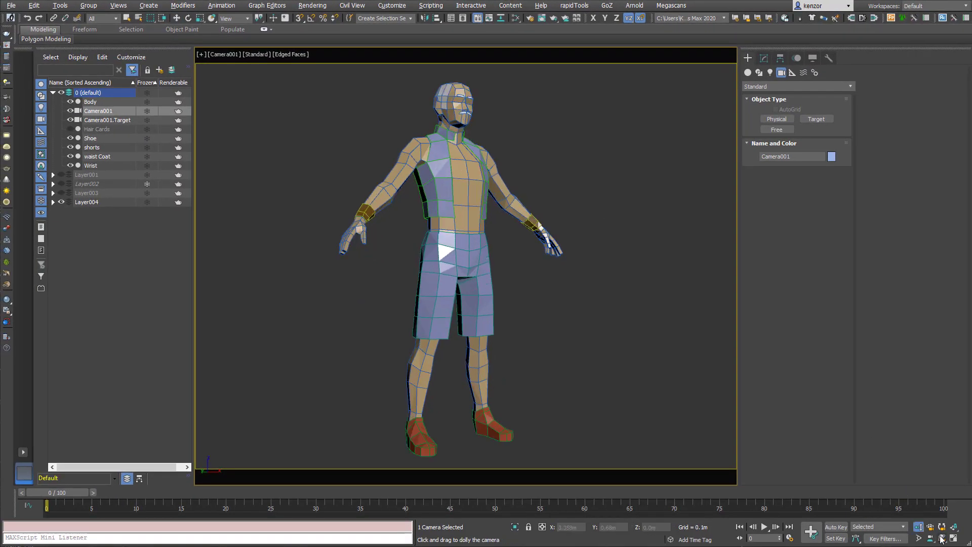
- Orbit the camera to a slightly higher viewing angle and render the camera view
left_click(941, 537)
left_click_drag(617, 314, 612, 341)
key("w")
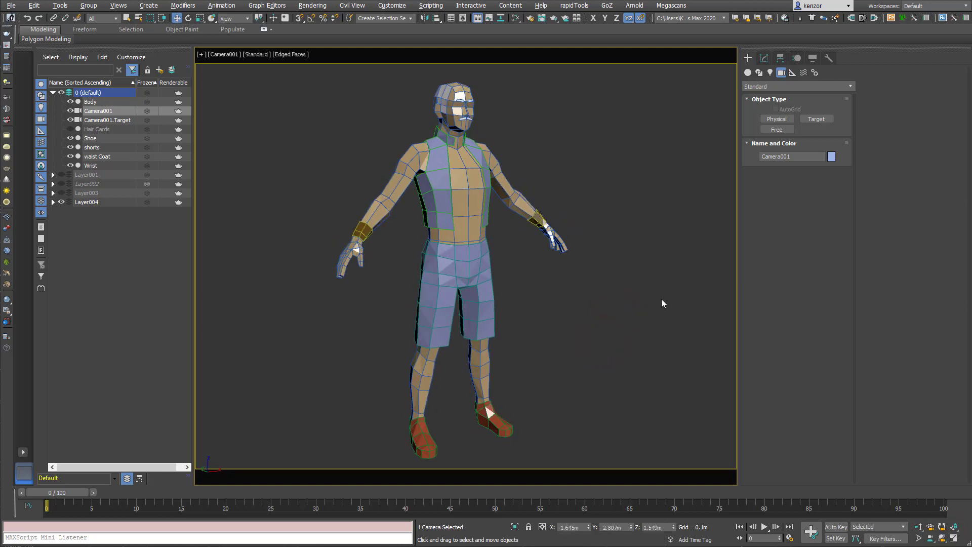
left_click(554, 18)
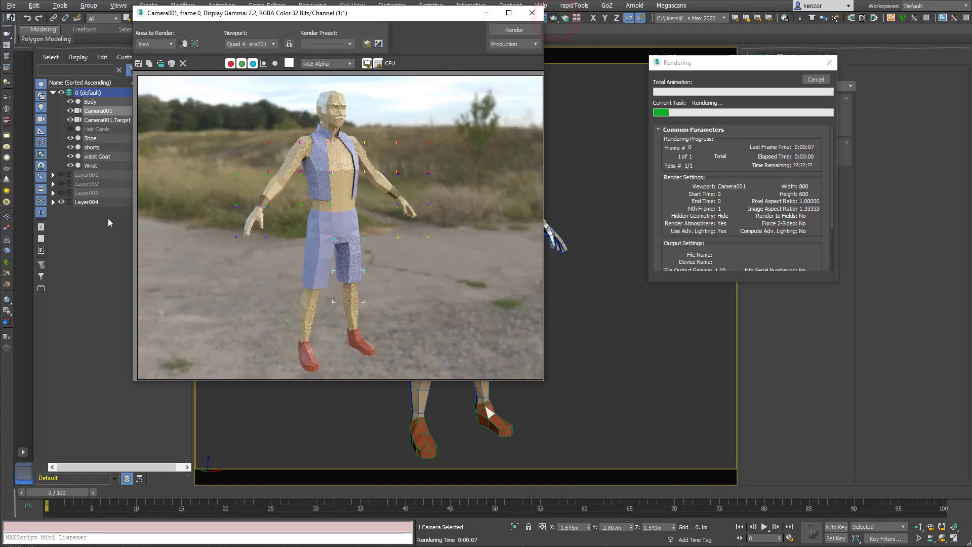